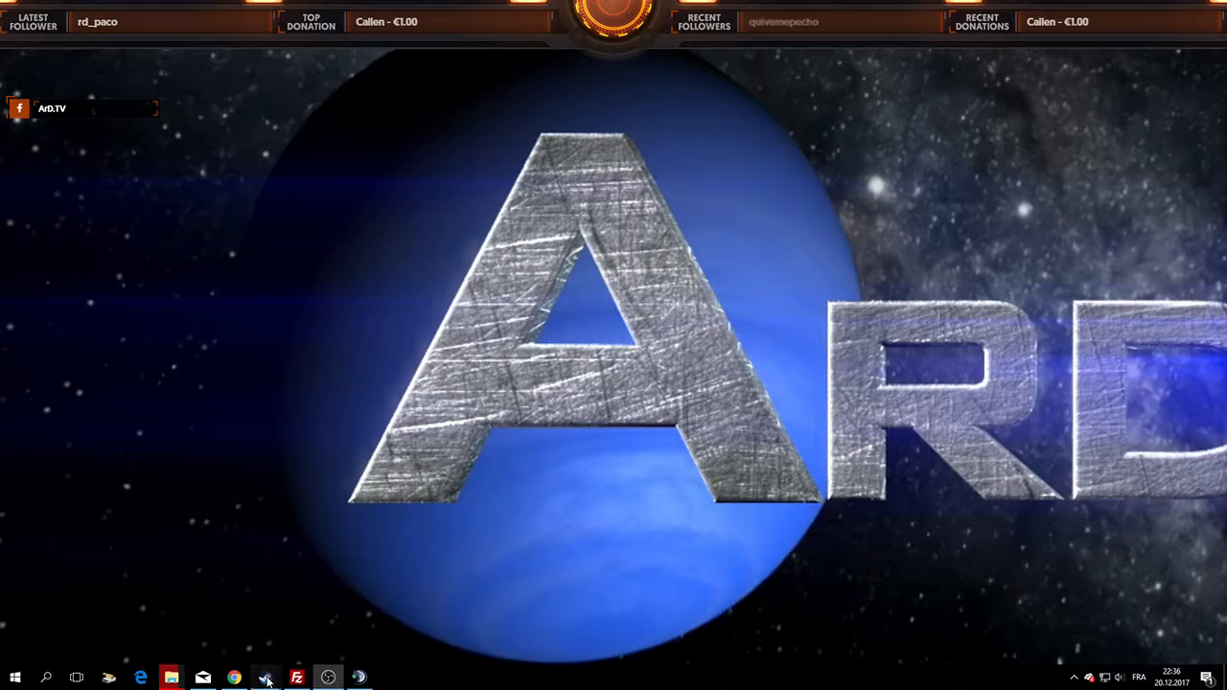
# - Open the Workshop of ARK: Survival Evolved through its community hub from the Steam game library
pyautogui.moveTo(265, 677)
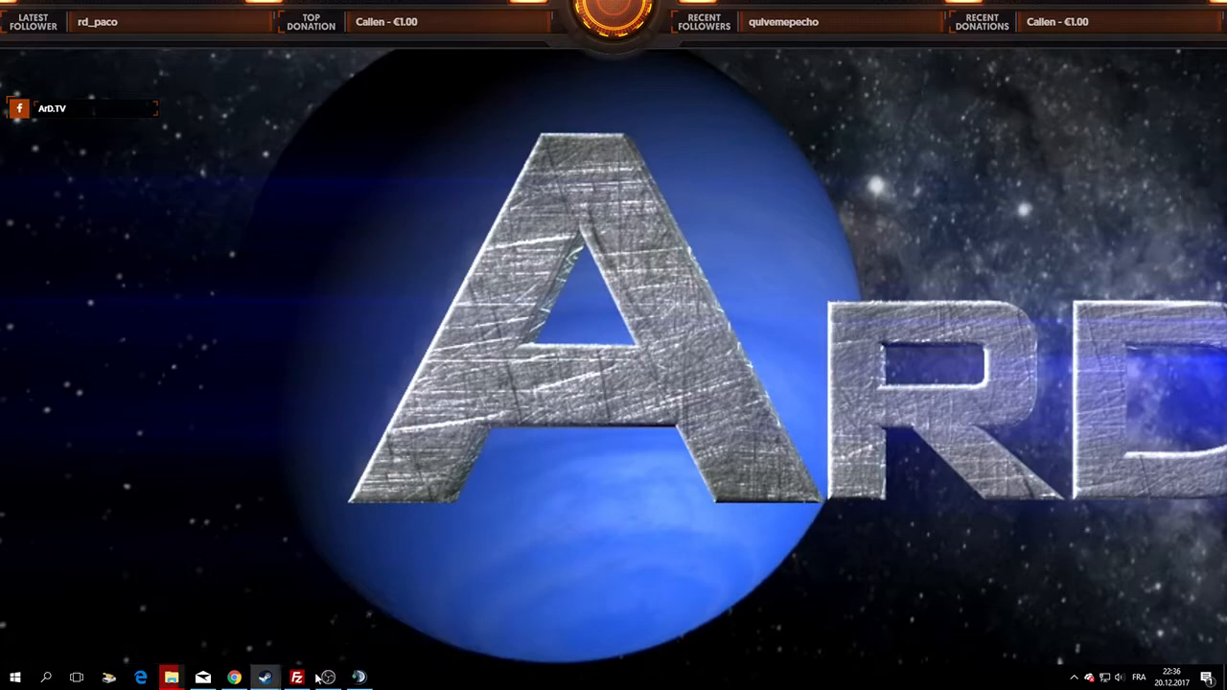
pyautogui.rightClick(265, 677)
pyautogui.click(221, 435)
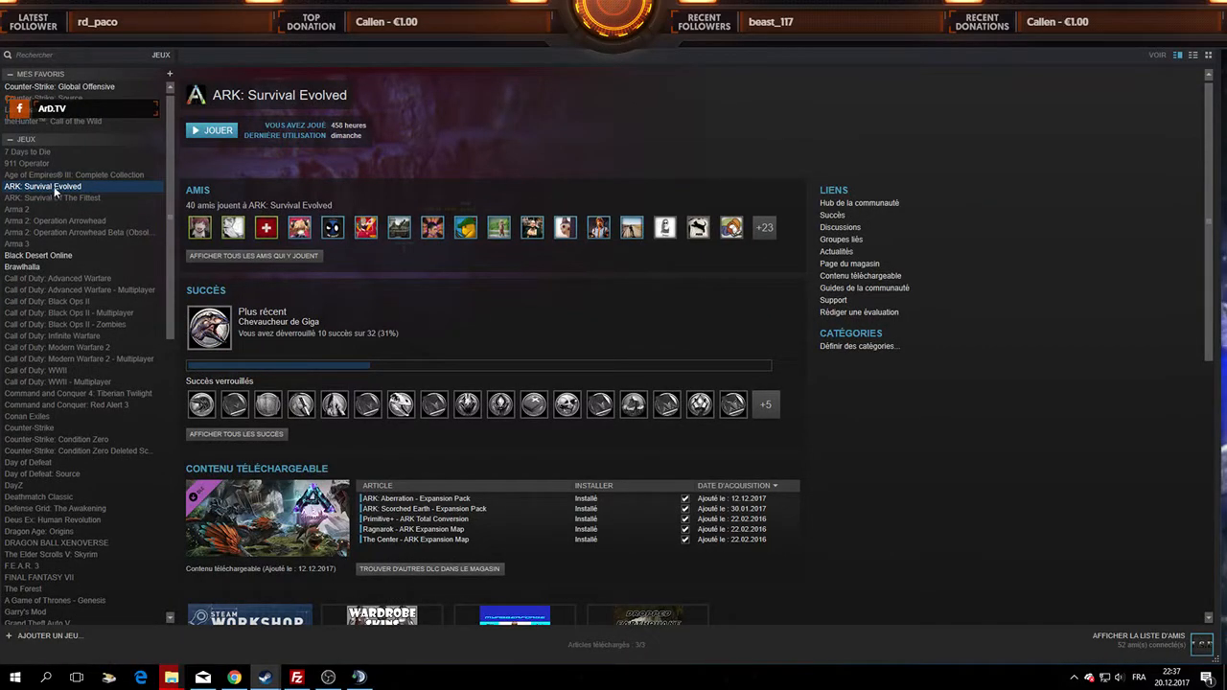
pyautogui.rightClick(71, 189)
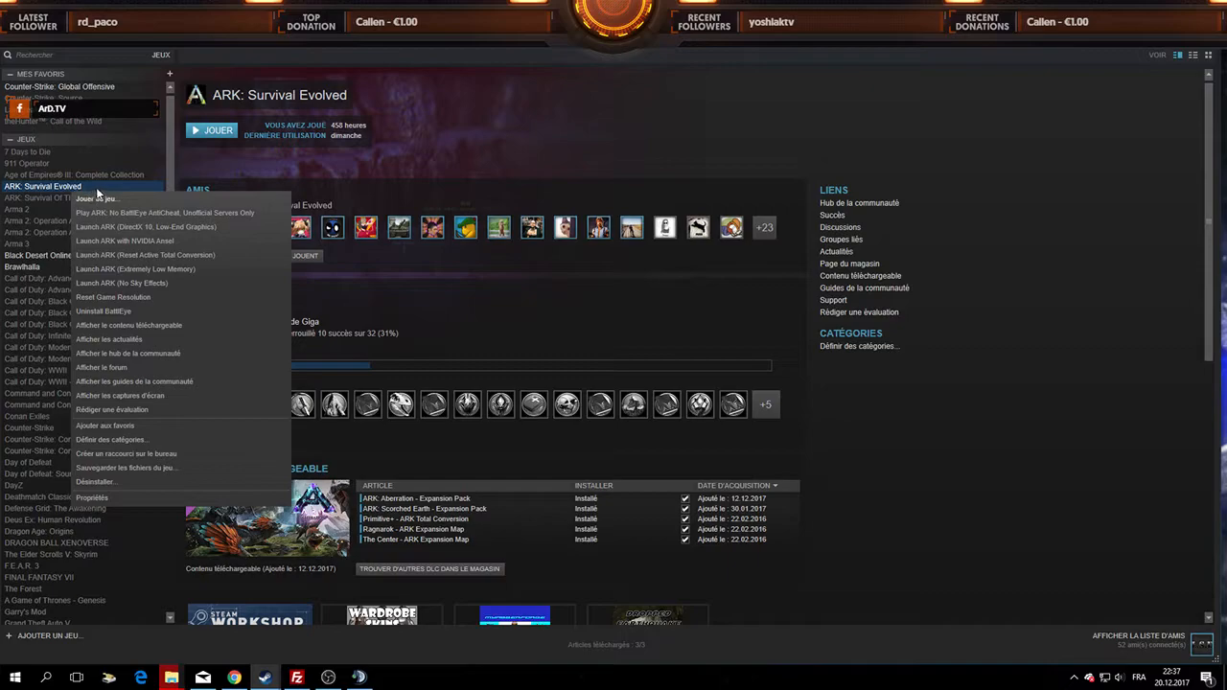
pyautogui.click(130, 353)
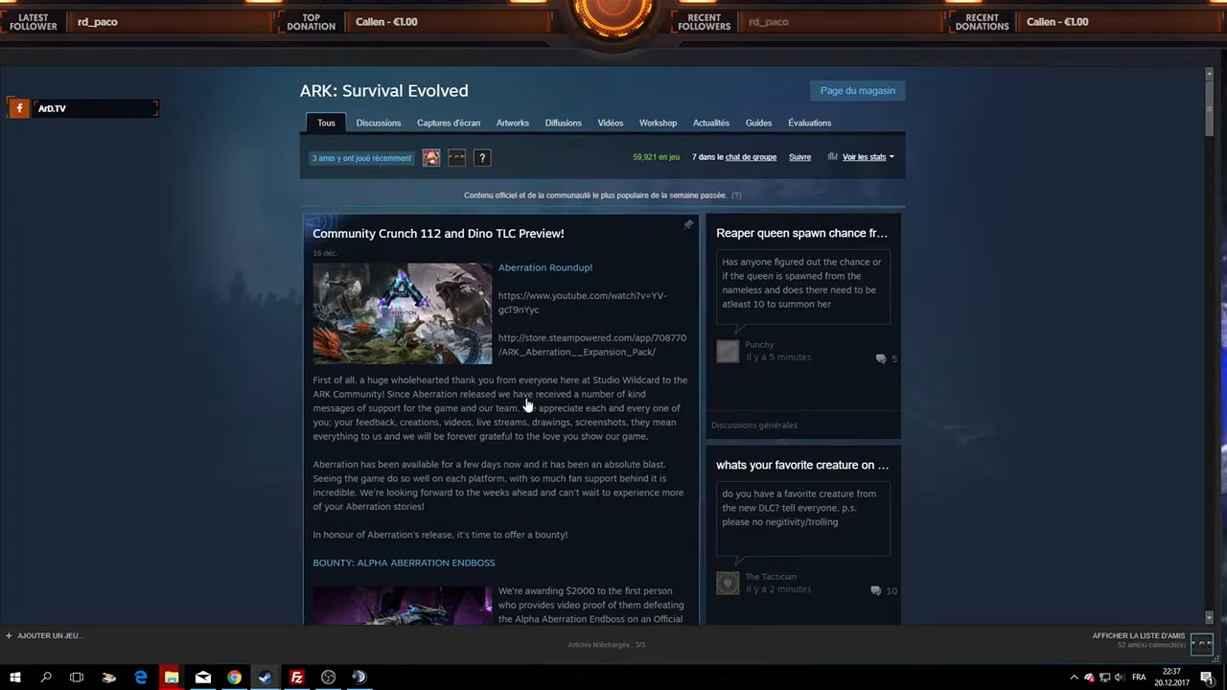
pyautogui.click(660, 123)
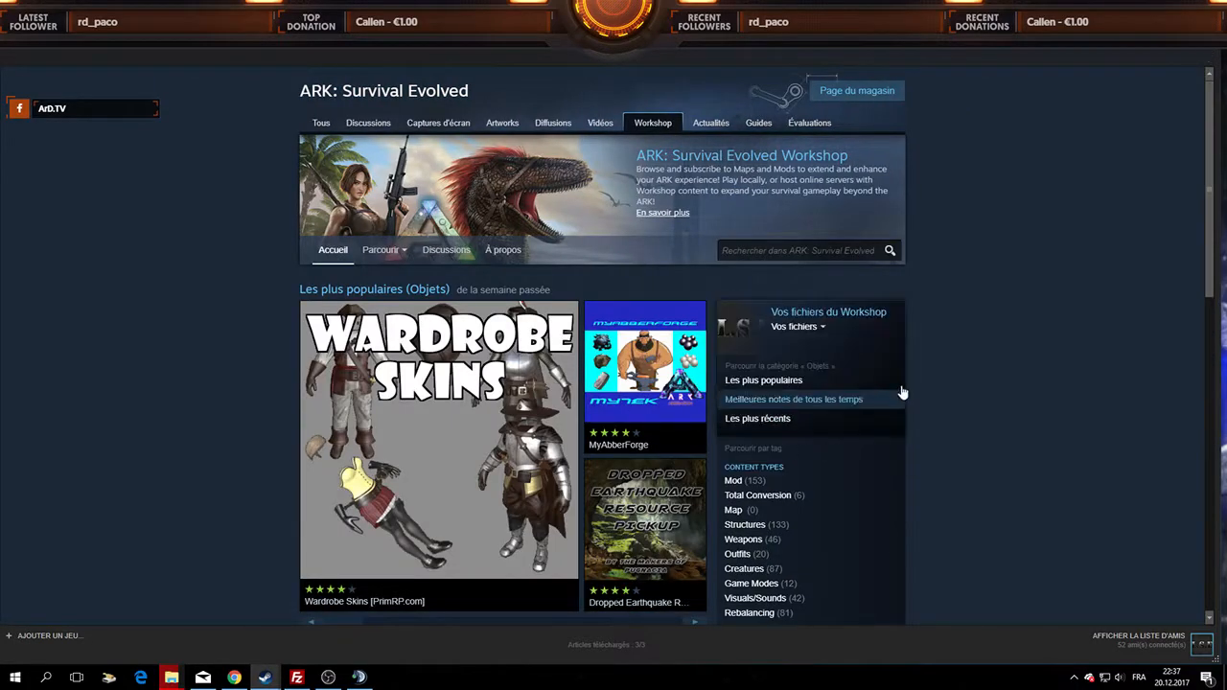
# - Filter the ARK Workshop items by the Mod content type
pyautogui.scroll(-2, 897, 392)
pyautogui.click(734, 289)
pyautogui.scroll(-4, 883, 367)
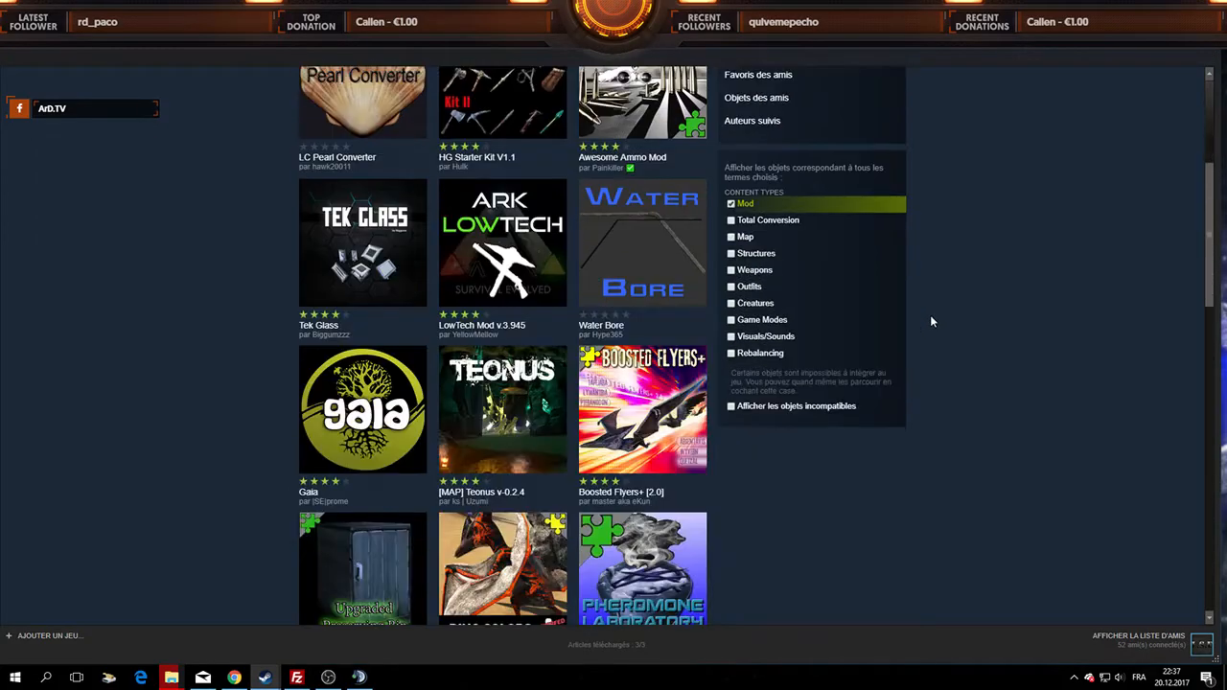
# - Subscribe to the Ultra Stacks mod and check its download in the Steam download list
pyautogui.scroll(-3, 568, 282)
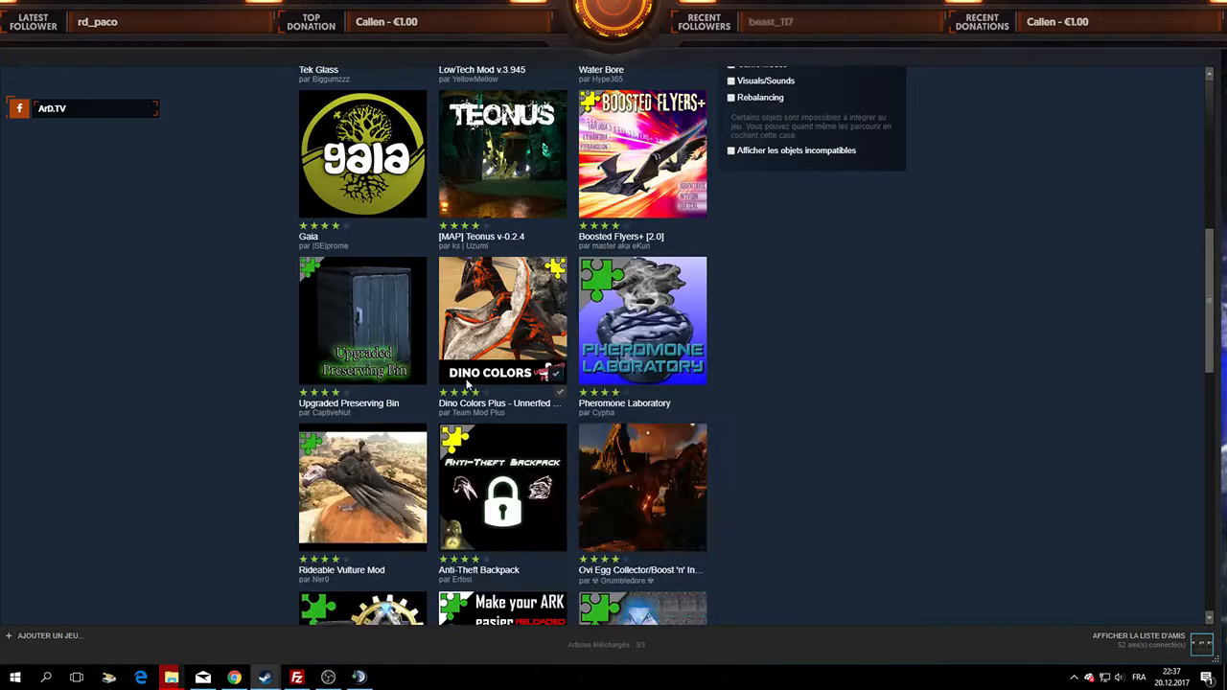
pyautogui.scroll(-8, 568, 282)
pyautogui.scroll(-3, 554, 479)
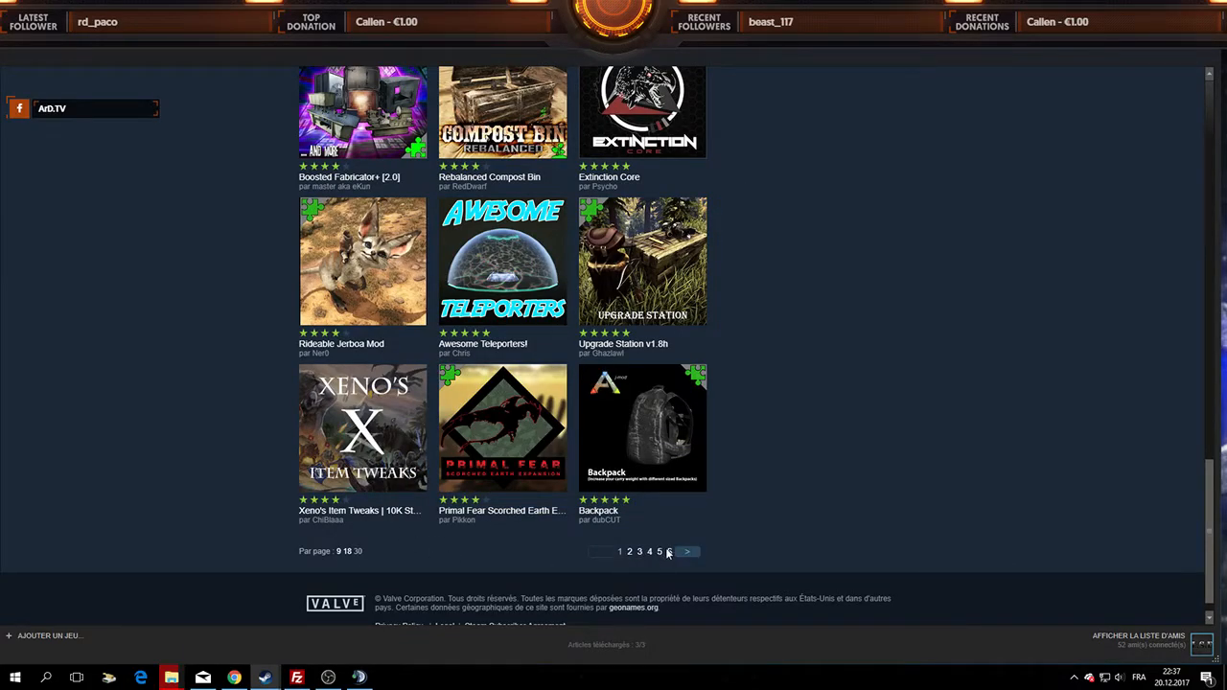
pyautogui.scroll(6, 893, 459)
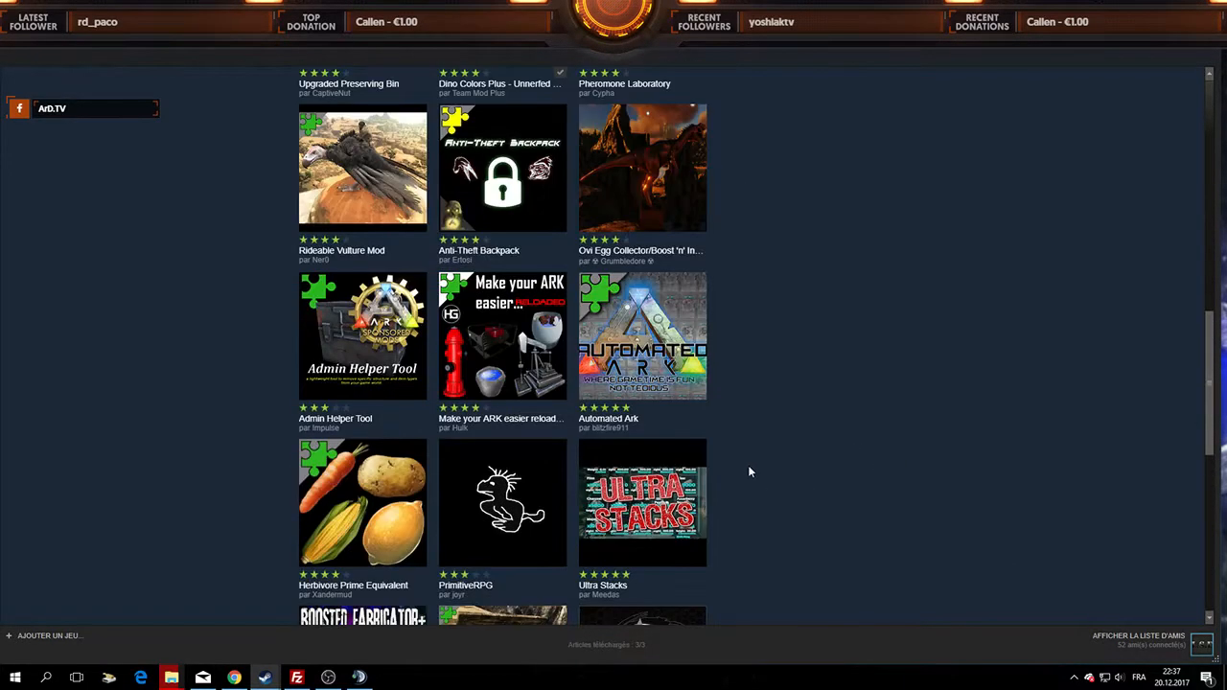
pyautogui.moveTo(643, 444)
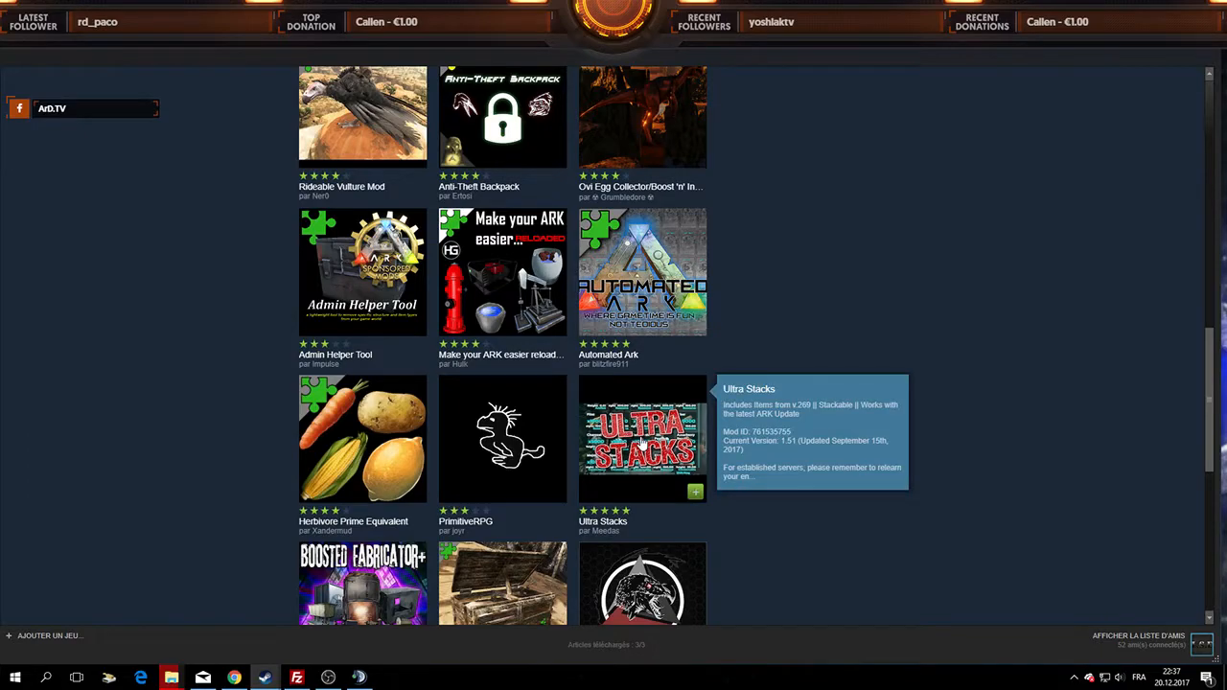
pyautogui.click(695, 494)
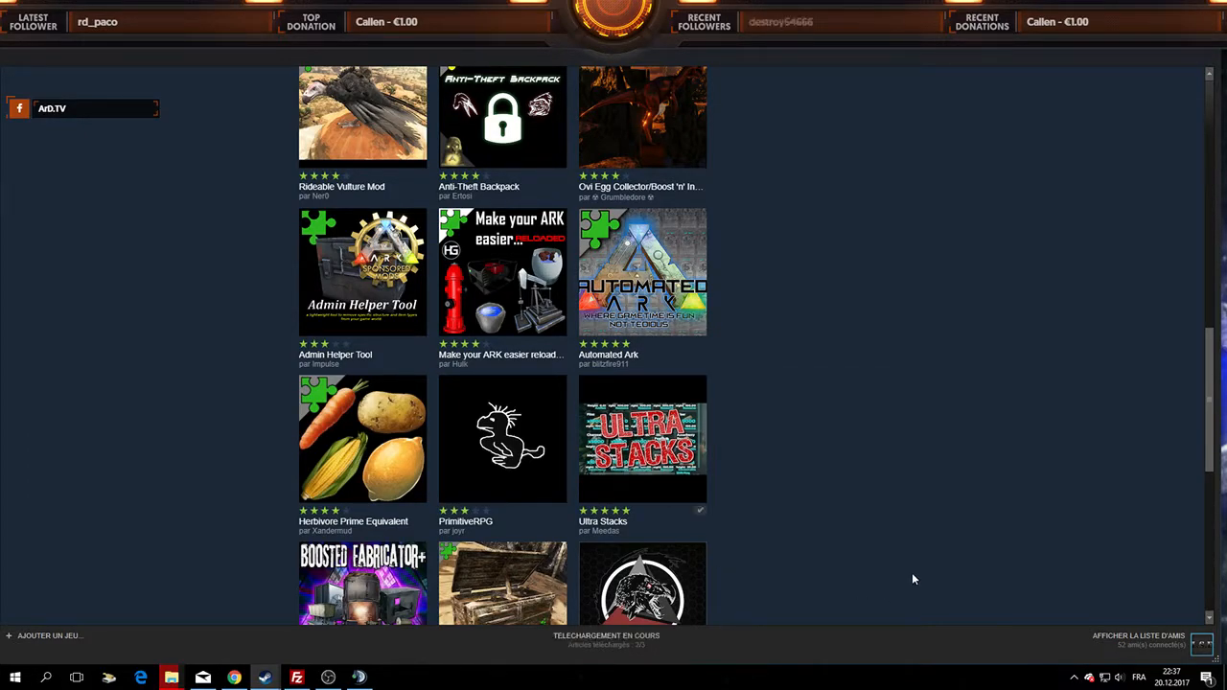
pyautogui.click(606, 637)
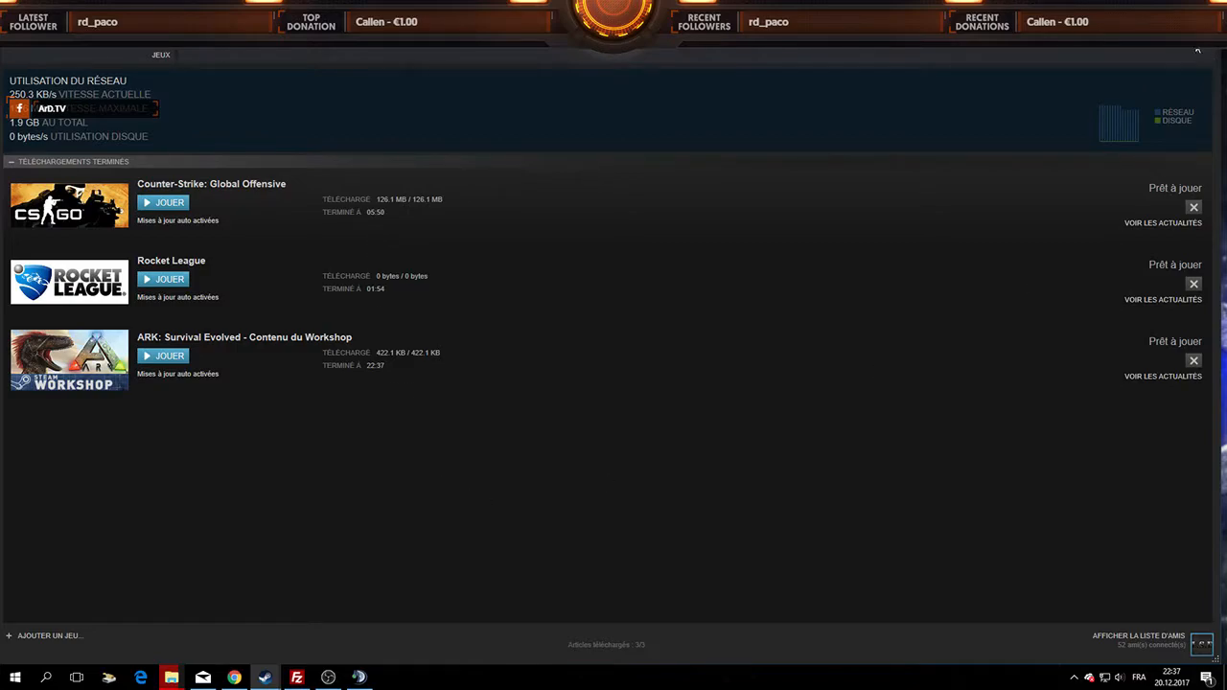
pyautogui.click(1186, 8)
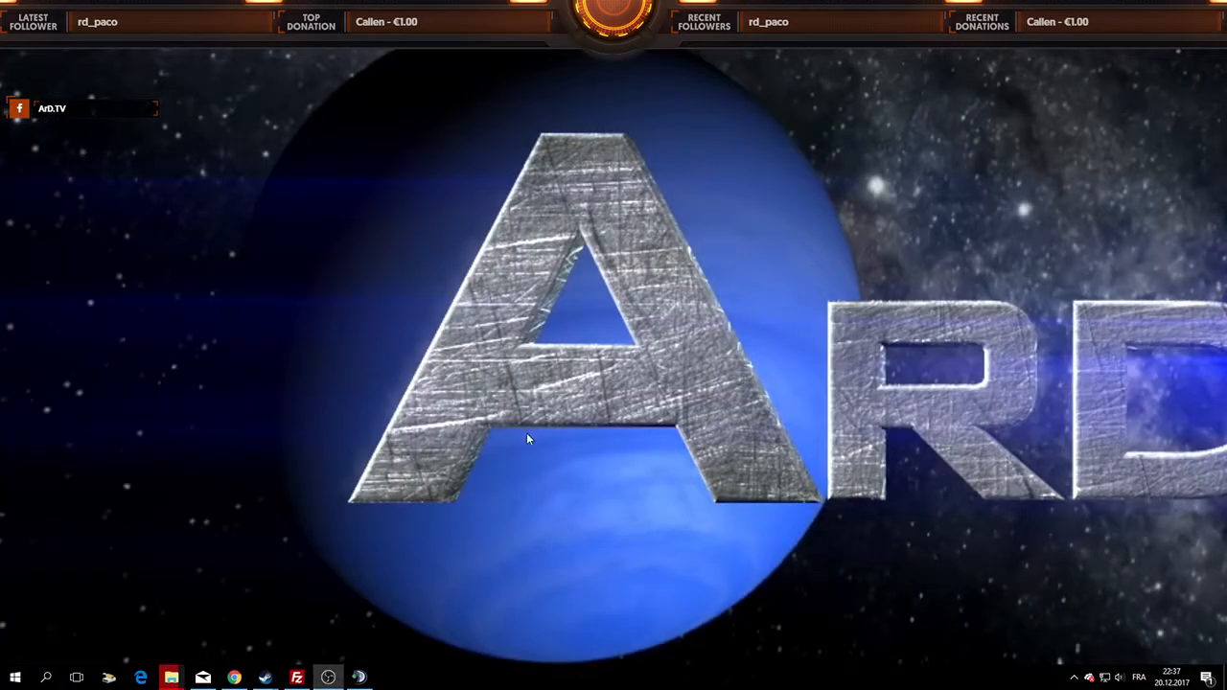
# - Launch ARK: Survival Evolved from the Steam library and quit it from its main menu
pyautogui.rightClick(265, 677)
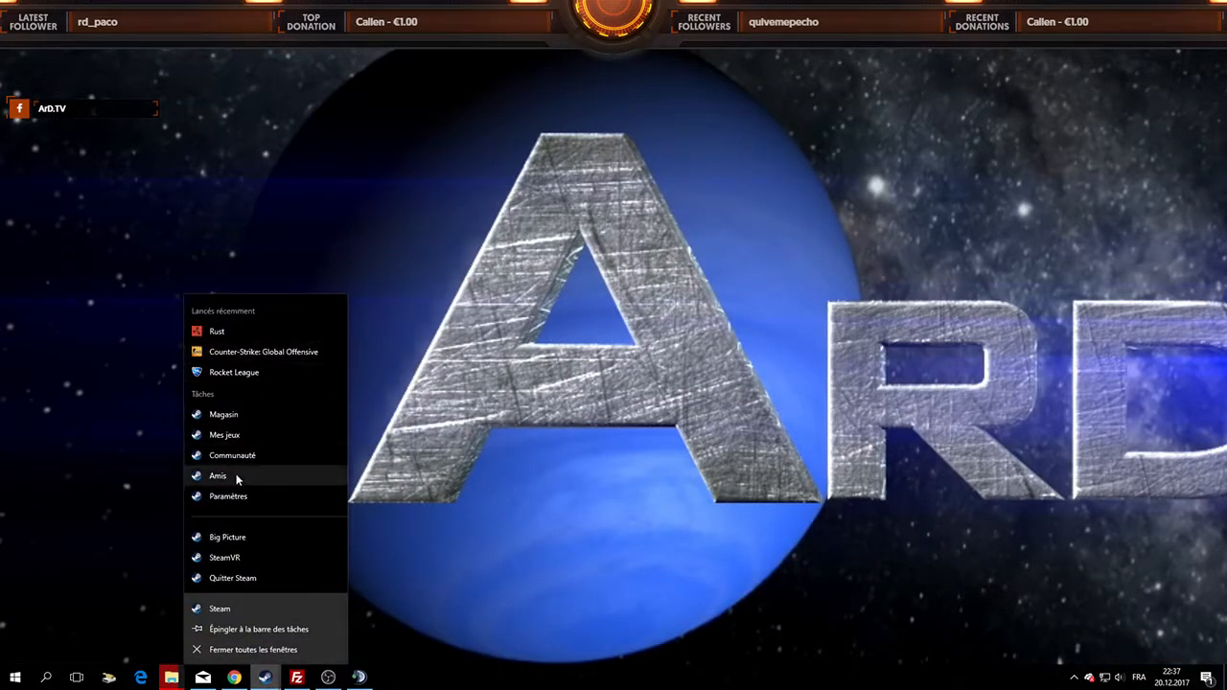
pyautogui.click(238, 437)
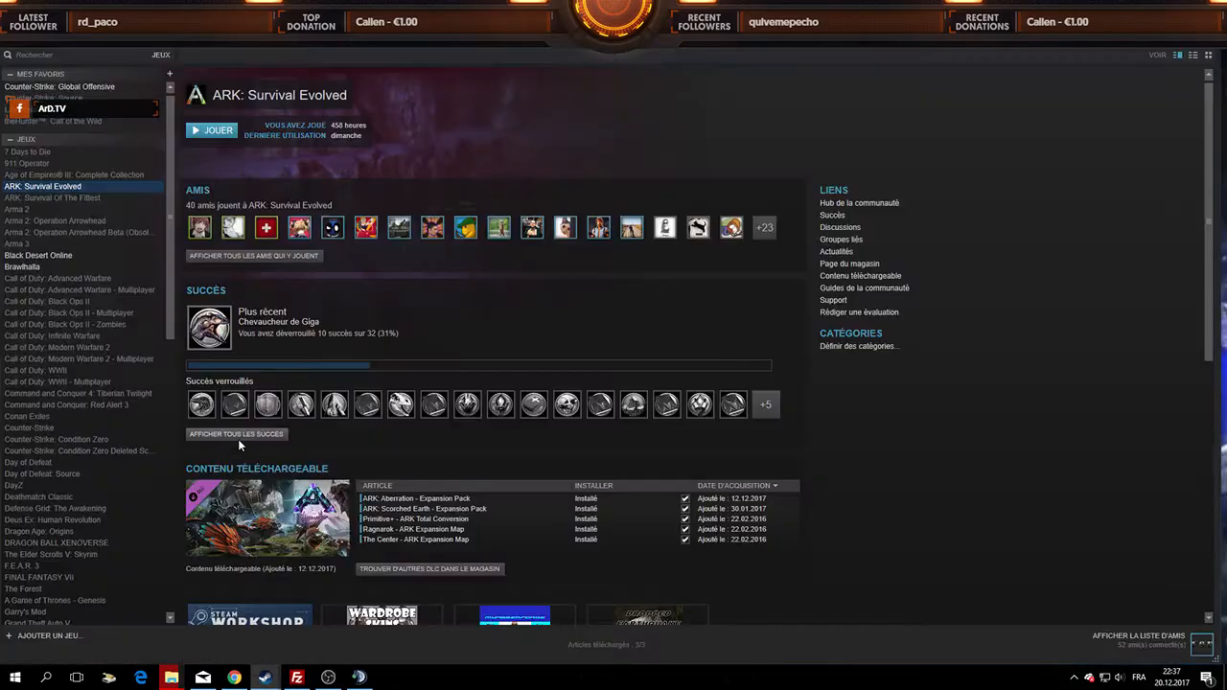
pyautogui.doubleClick(38, 190)
pyautogui.click(623, 444)
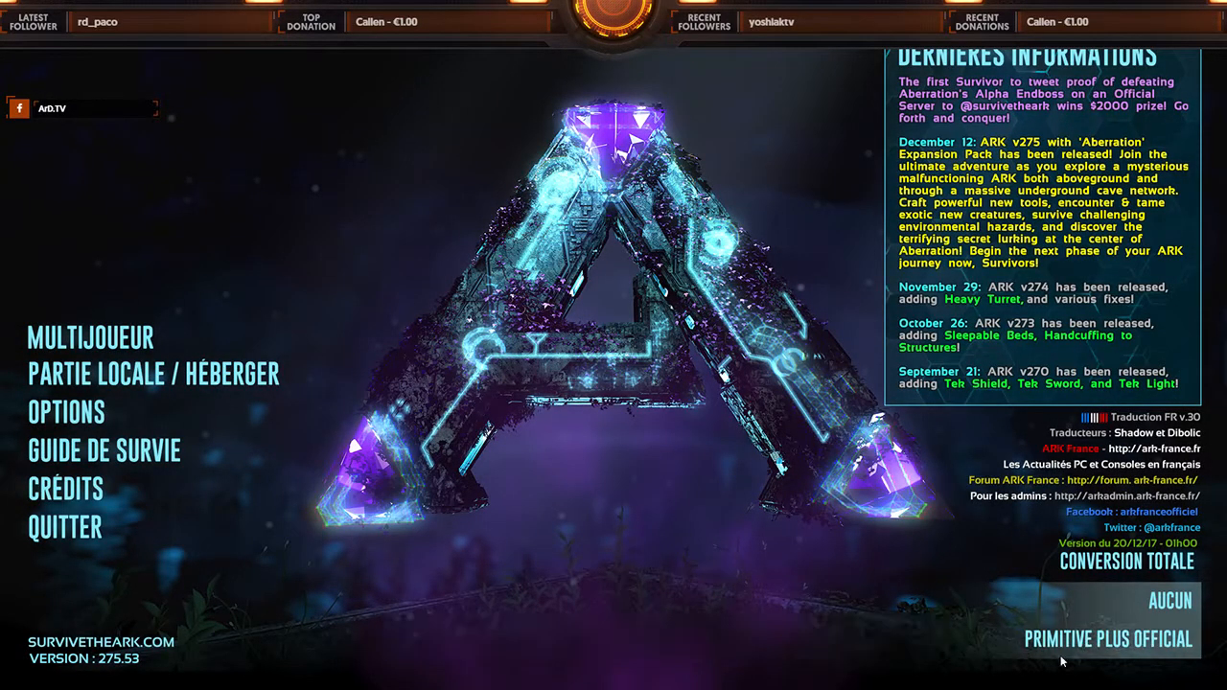
pyautogui.click(86, 523)
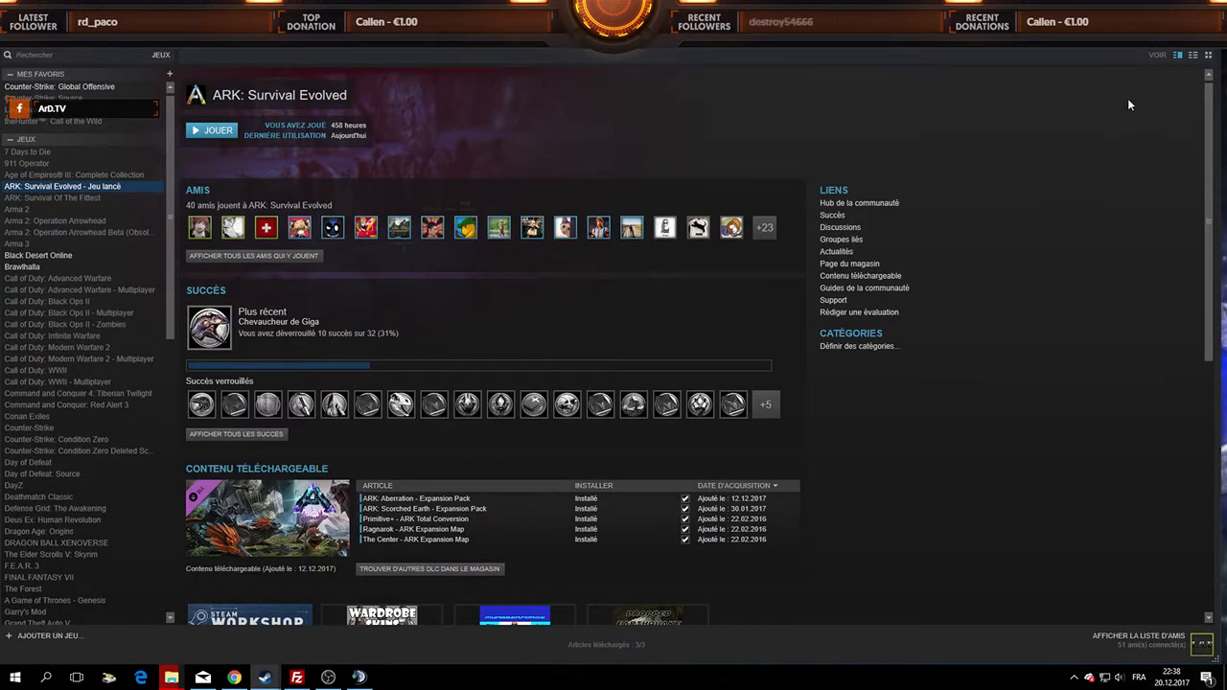
# - Return to the ARK: Survival Evolved Workshop from the Steam library and list the items of content type Mod
pyautogui.moveTo(266, 677)
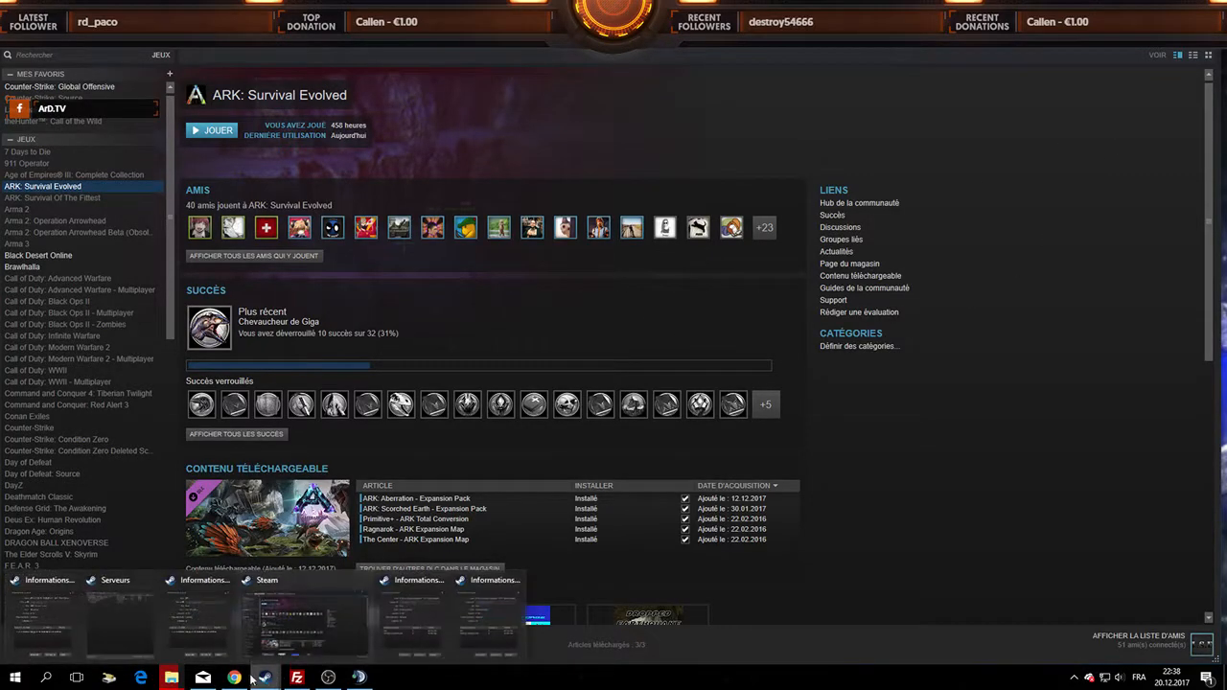
pyautogui.click(345, 610)
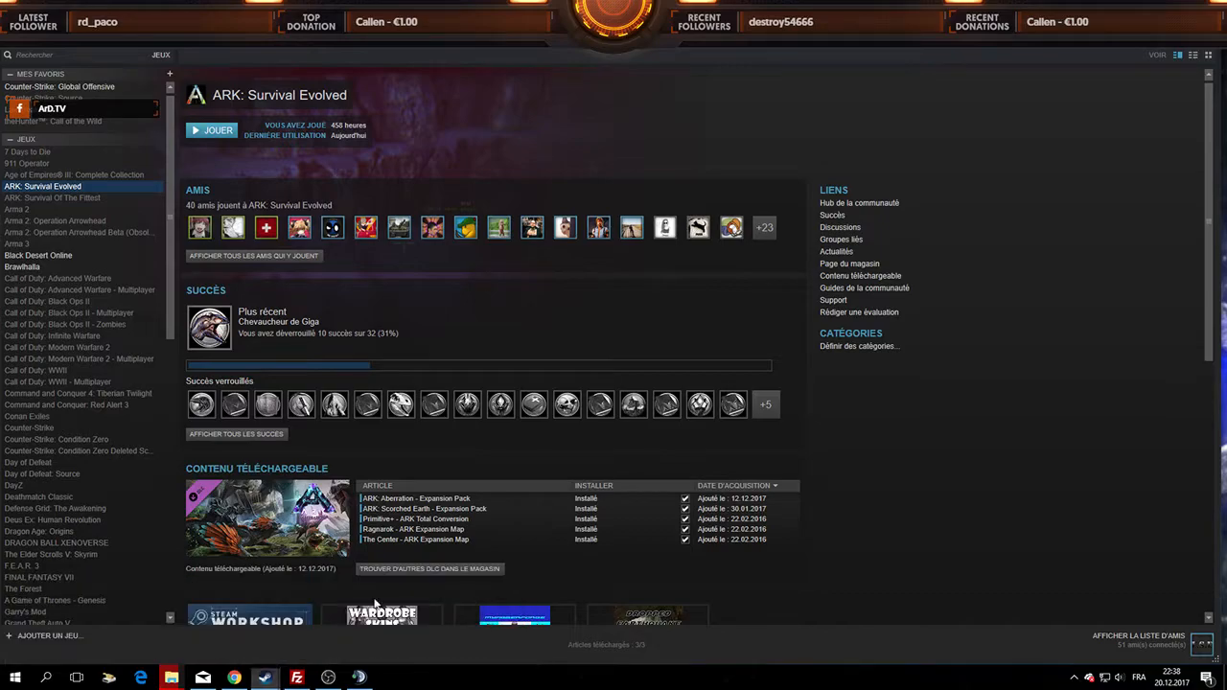
pyautogui.rightClick(86, 189)
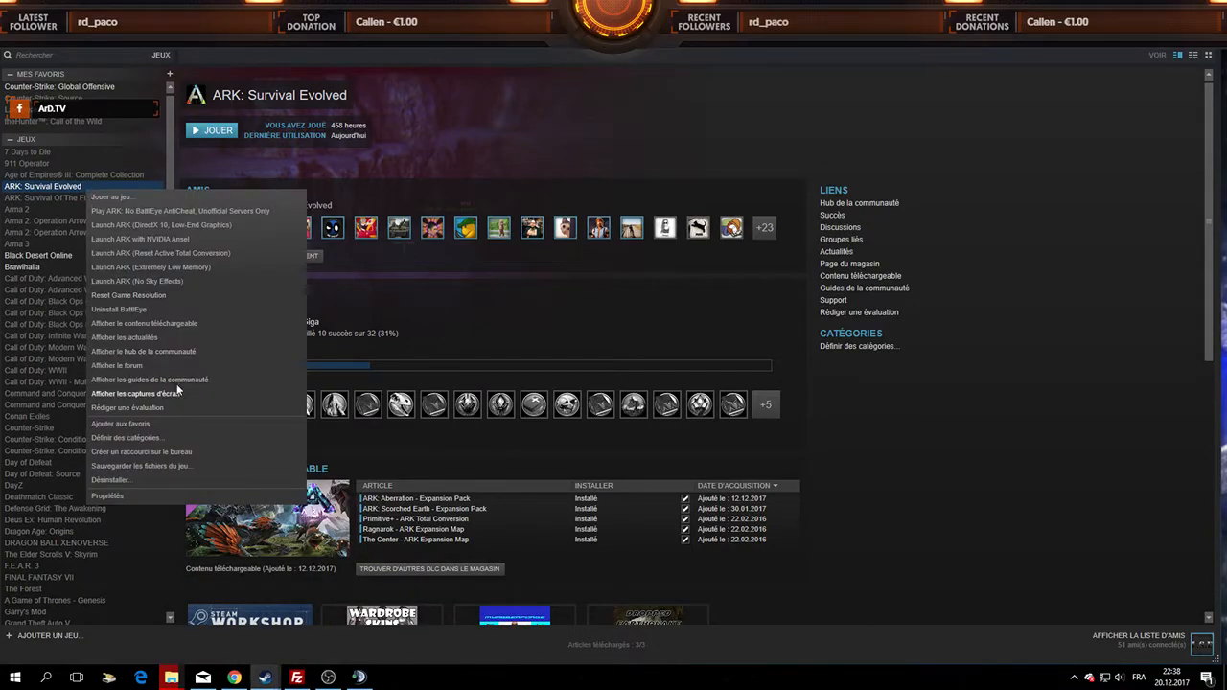
pyautogui.click(169, 353)
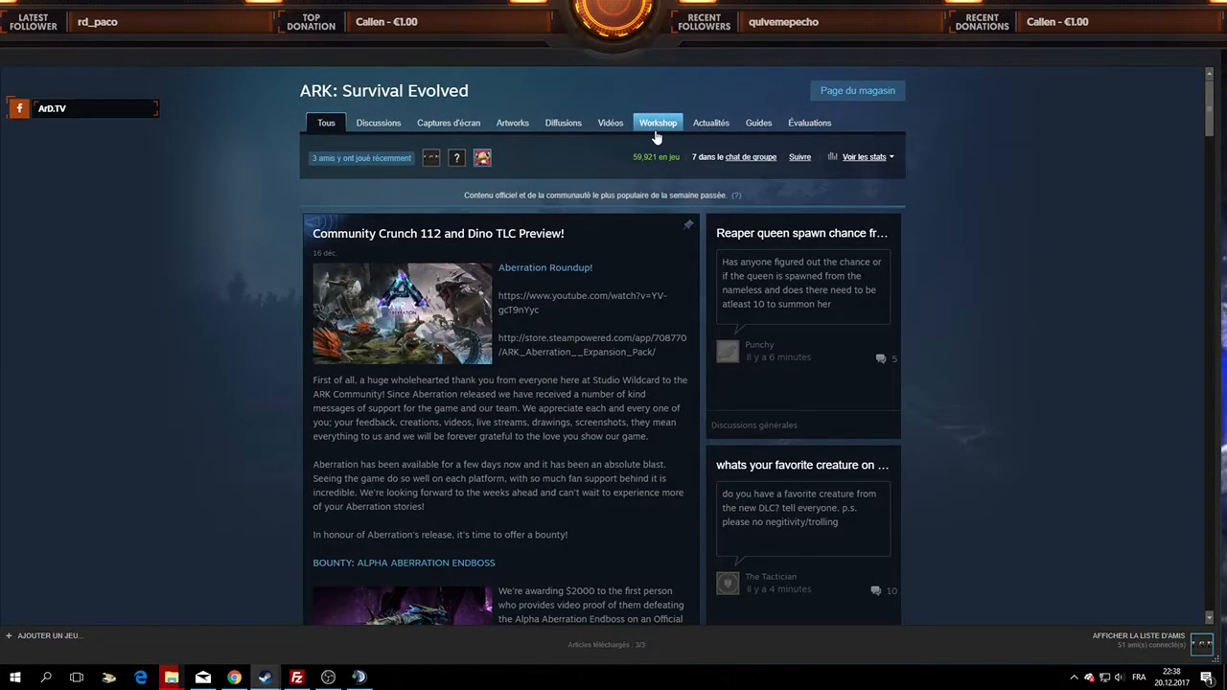
pyautogui.click(657, 134)
pyautogui.scroll(-5, 731, 410)
pyautogui.scroll(3, 748, 416)
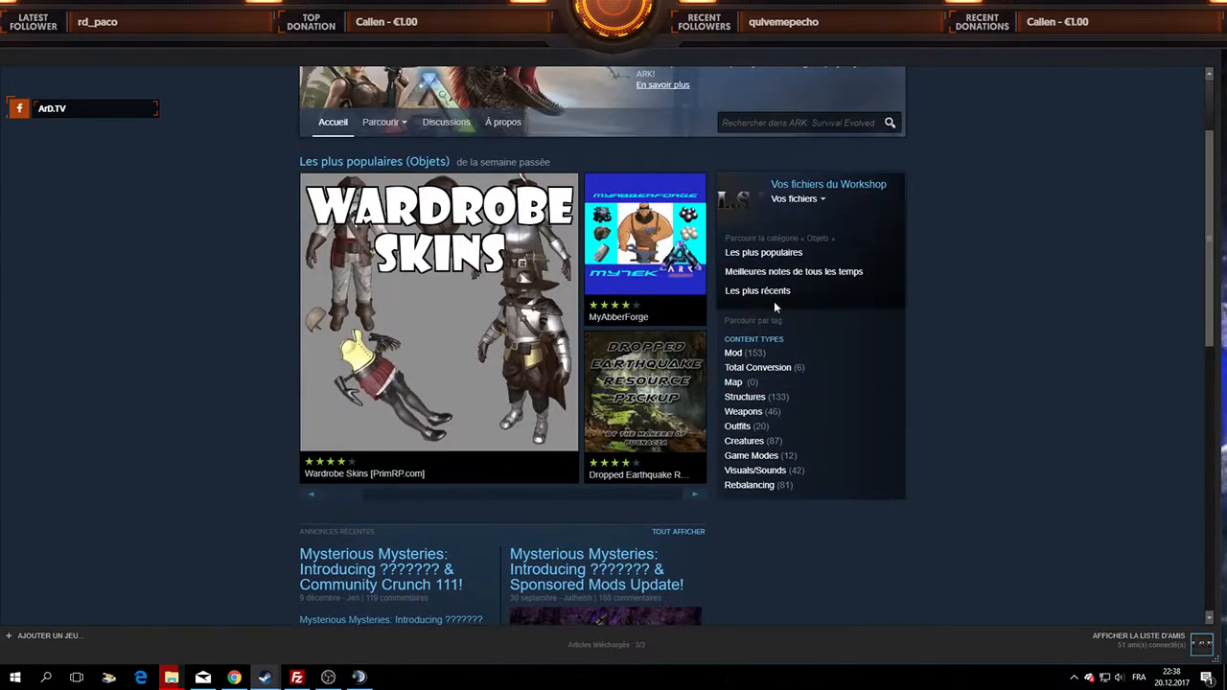
pyautogui.click(744, 441)
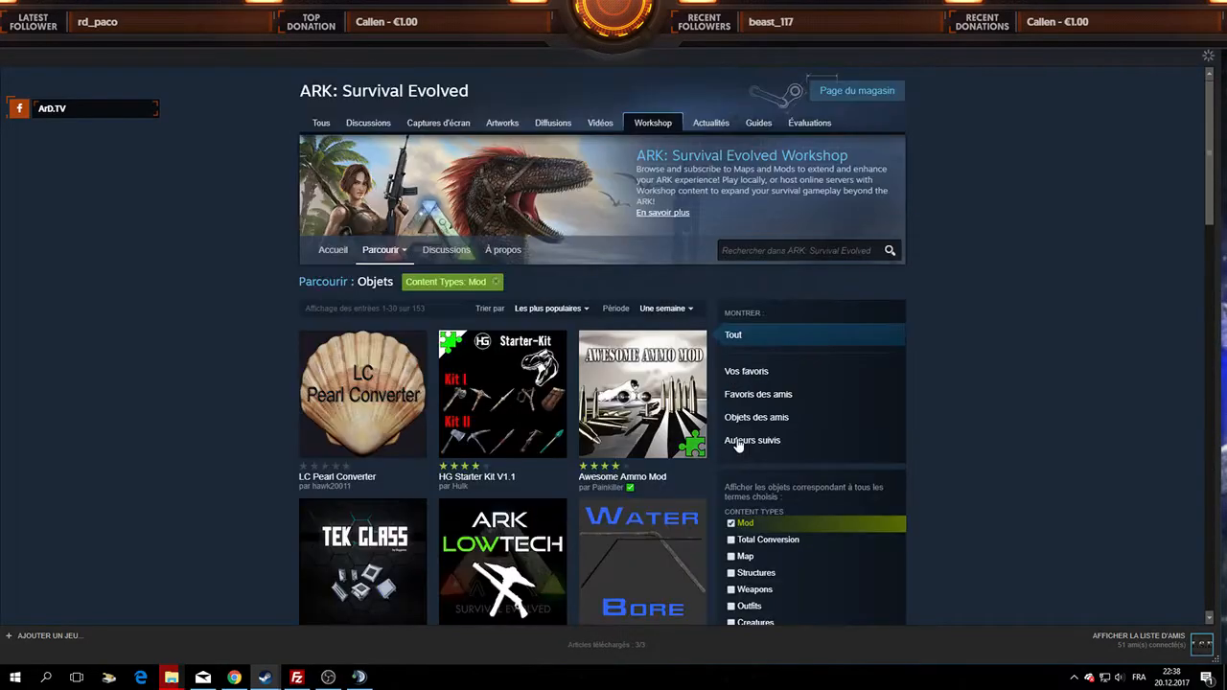
# - Open the page of the subscribed Ultra Stacks mod and select its mod ID 761535755 in the description
pyautogui.scroll(-9, 673, 423)
pyautogui.scroll(-3, 735, 309)
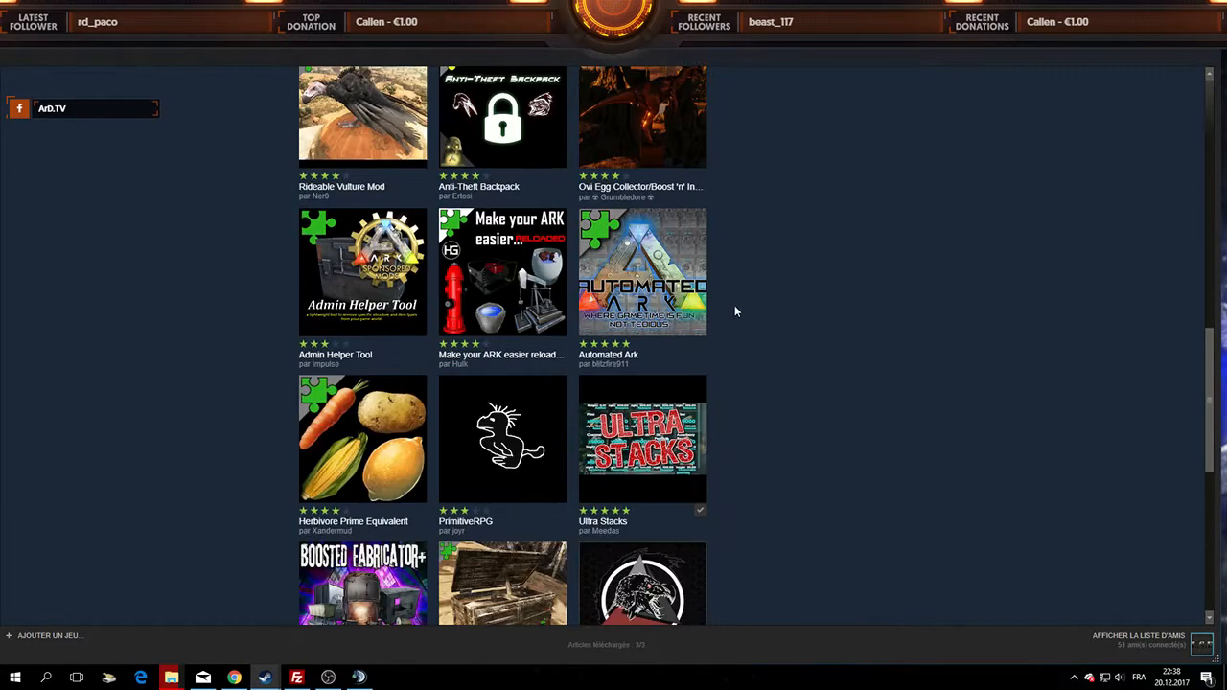
pyautogui.scroll(-3, 735, 309)
pyautogui.click(658, 274)
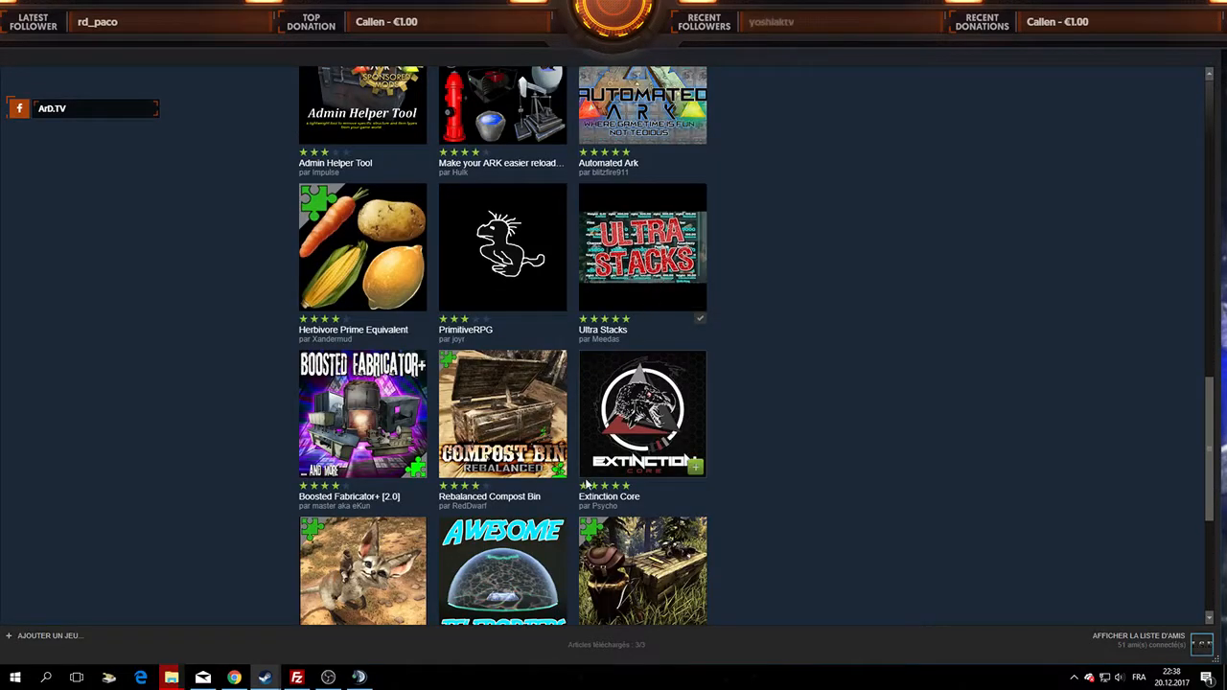
pyautogui.scroll(-3, 657, 274)
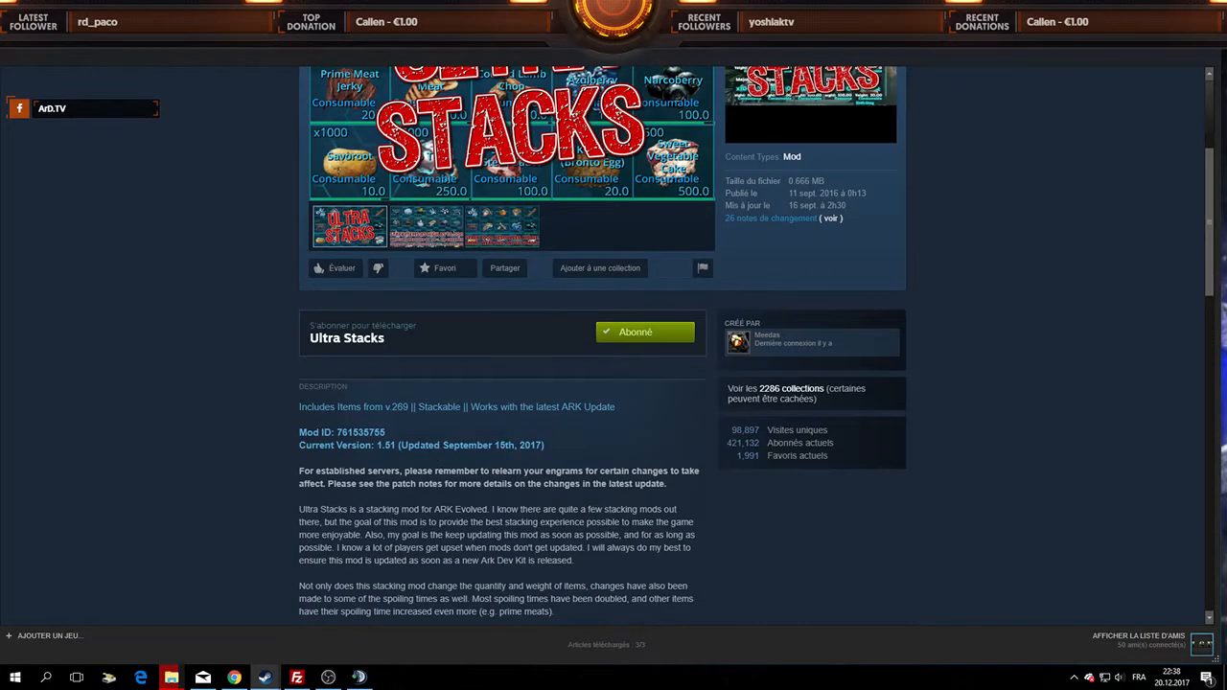
pyautogui.moveTo(386, 433); pyautogui.dragTo(348, 433)
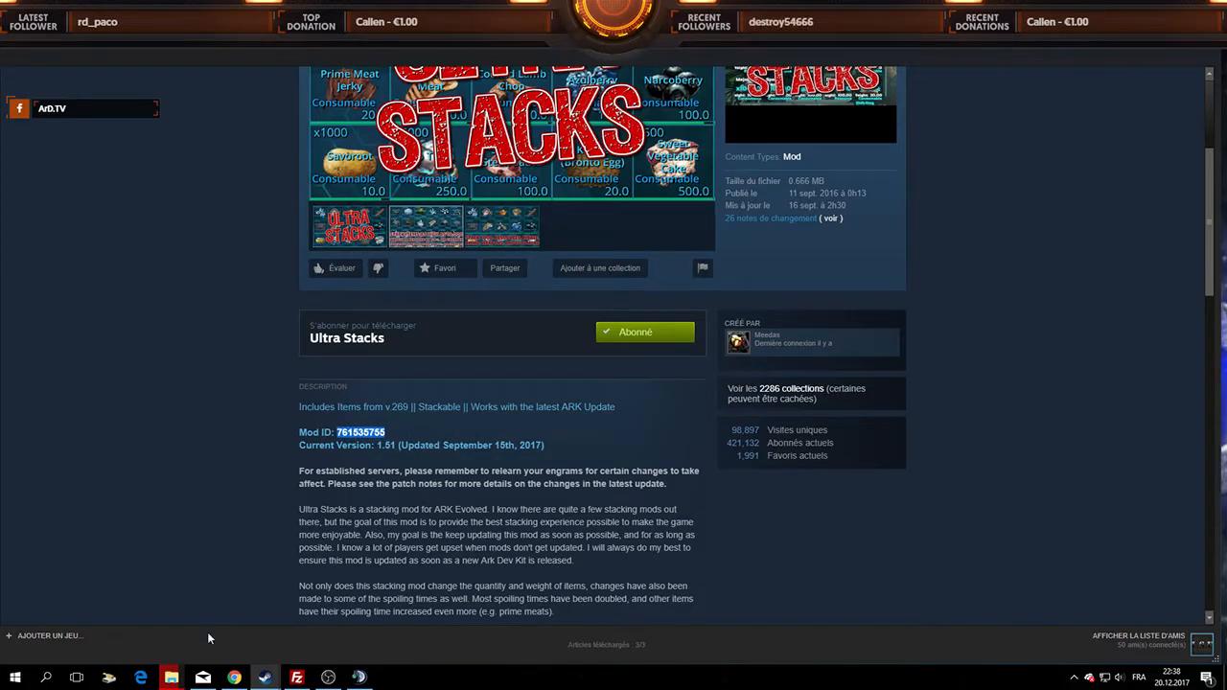
# - Bring up the pending file-in-use message and skip the Word document that is still open
pyautogui.click(170, 677)
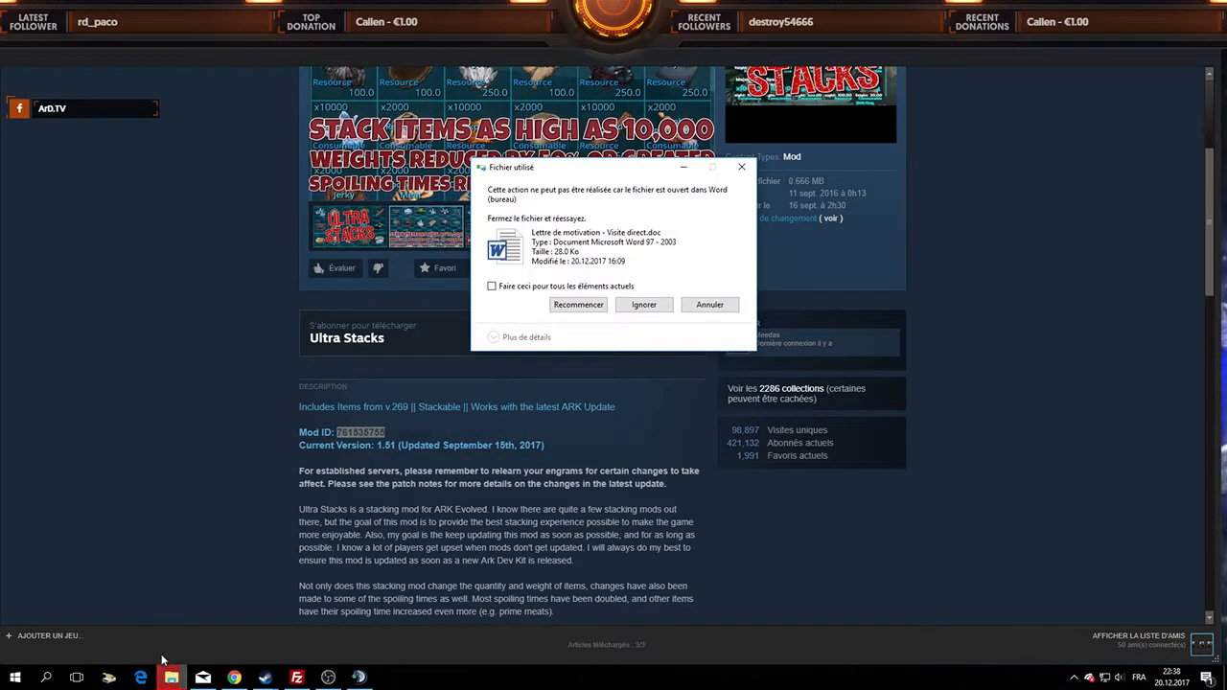
pyautogui.rightClick(173, 677)
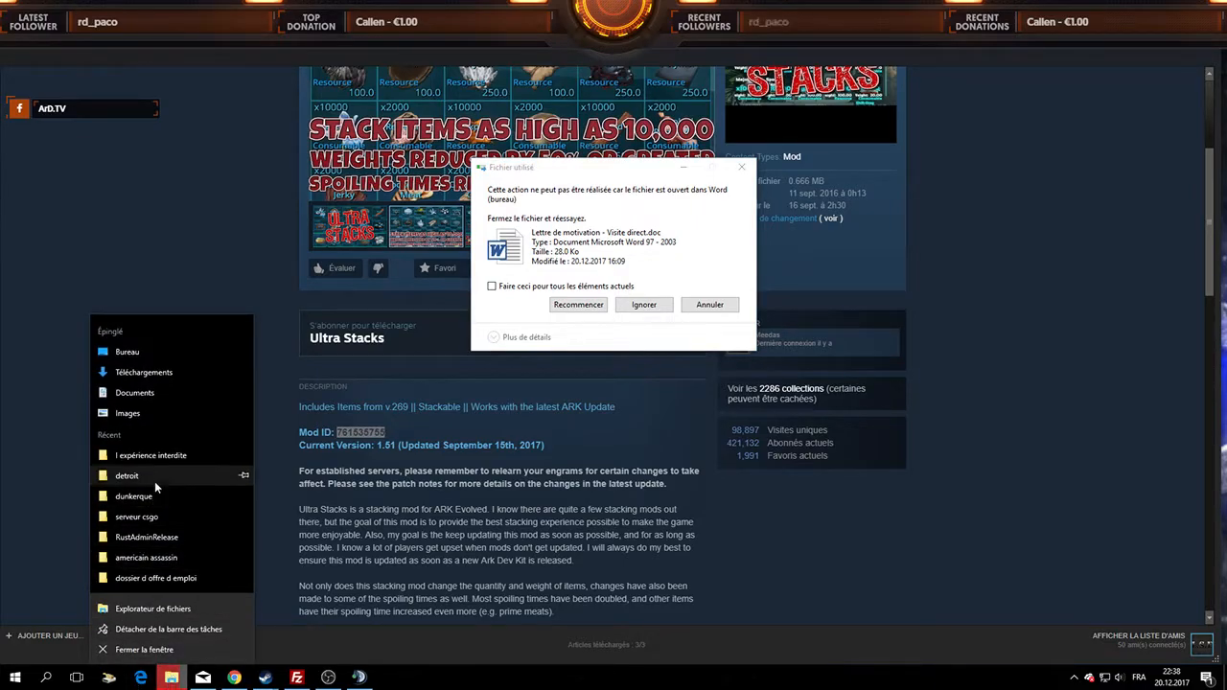
pyautogui.click(173, 677)
pyautogui.click(173, 677)
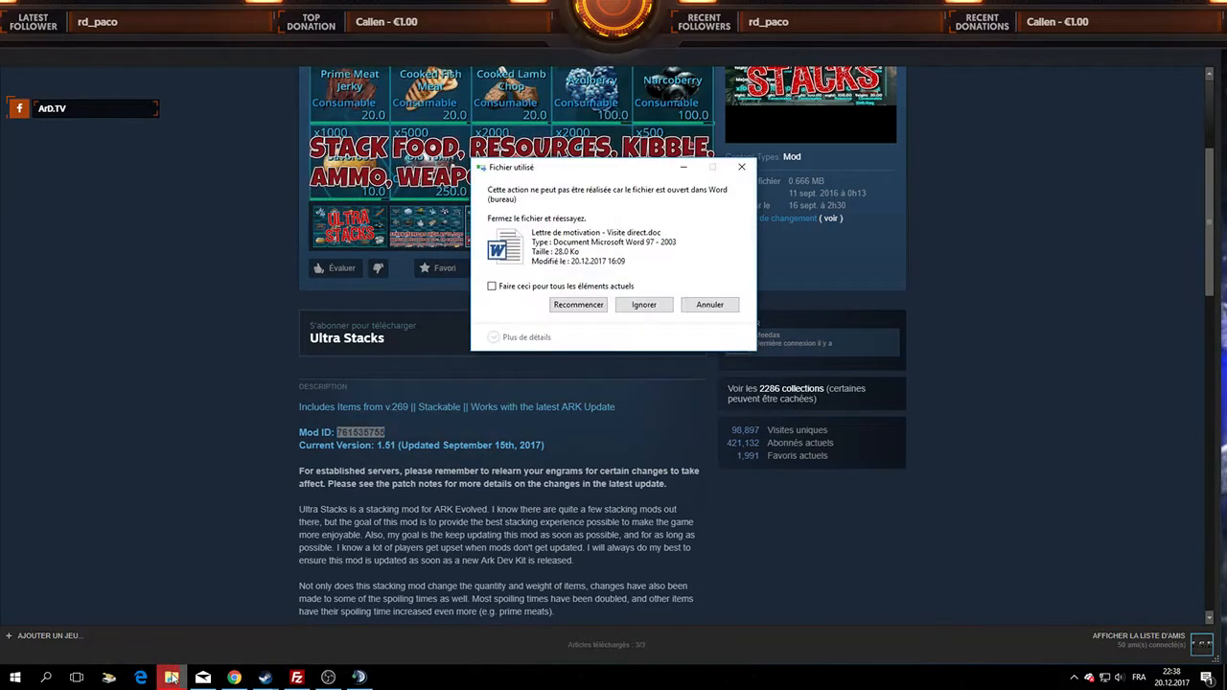
pyautogui.click(646, 307)
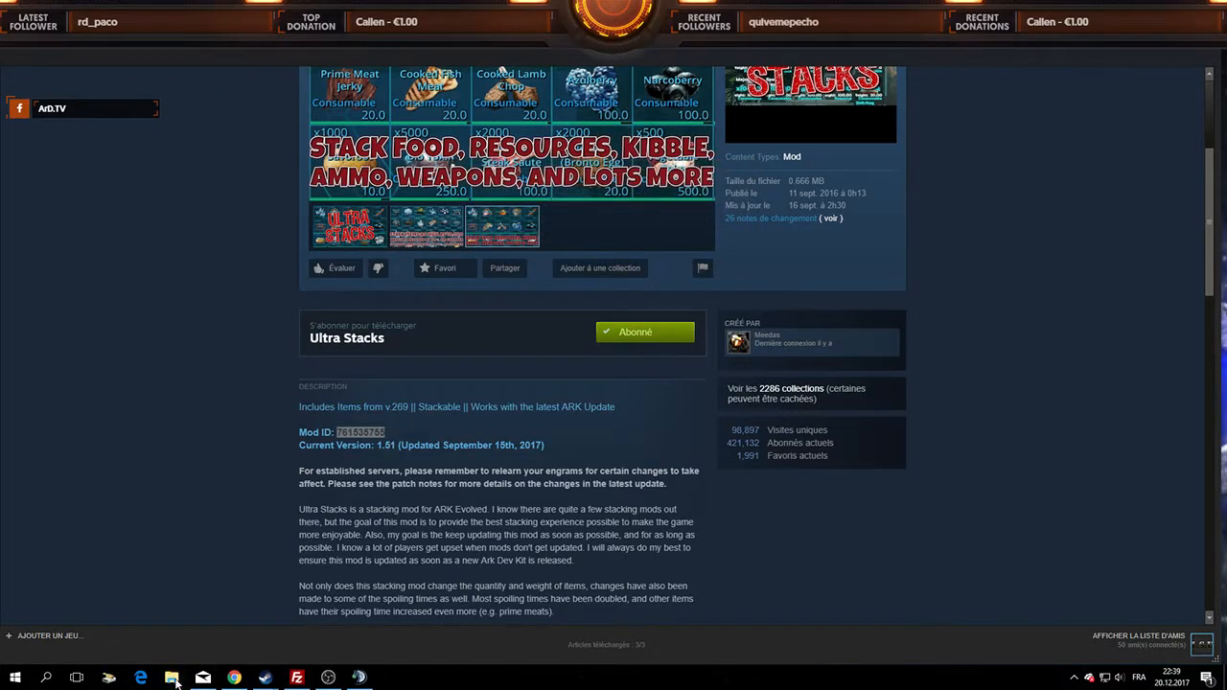
# - Open a File Explorer window over the mod page and show the contents of the Nouveau Jeux (K:) drive
pyautogui.click(158, 618)
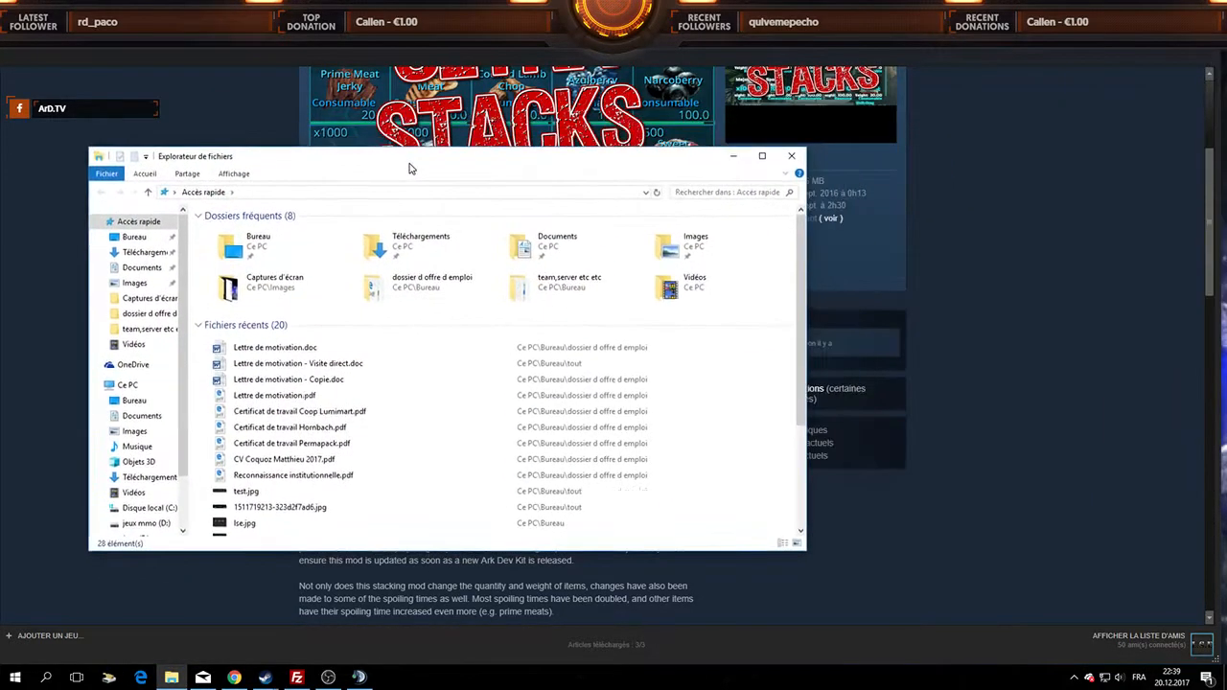
pyautogui.moveTo(410, 168); pyautogui.dragTo(461, 136)
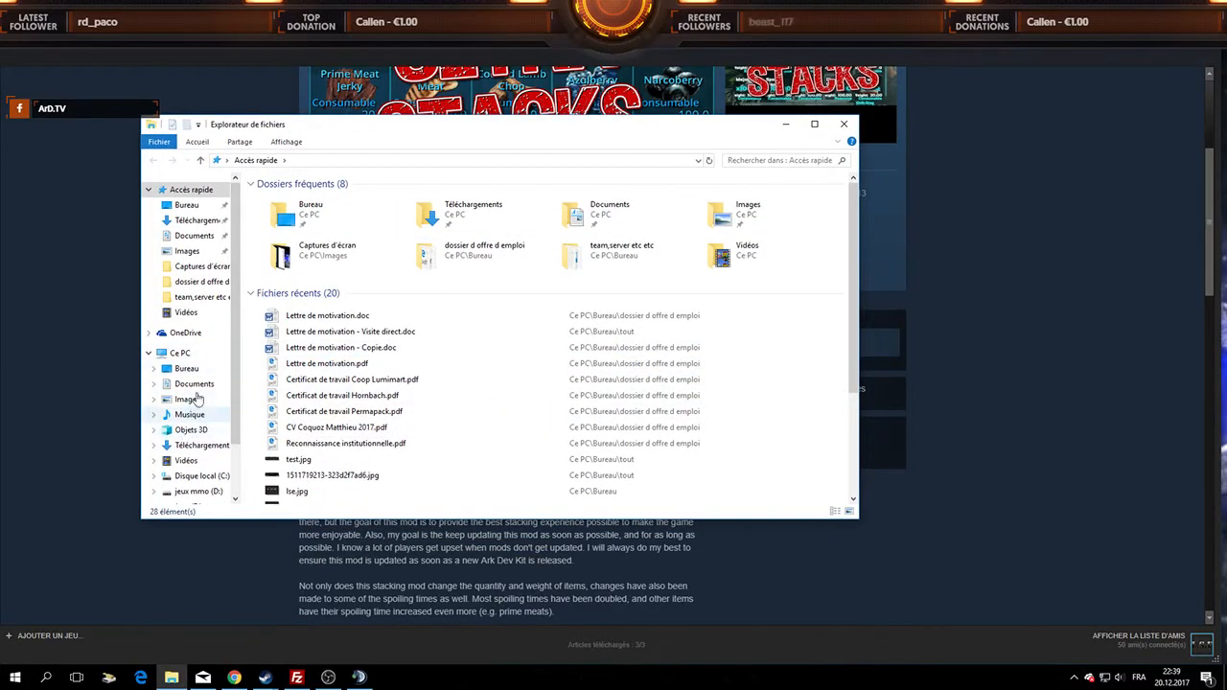
pyautogui.scroll(-2, 195, 406)
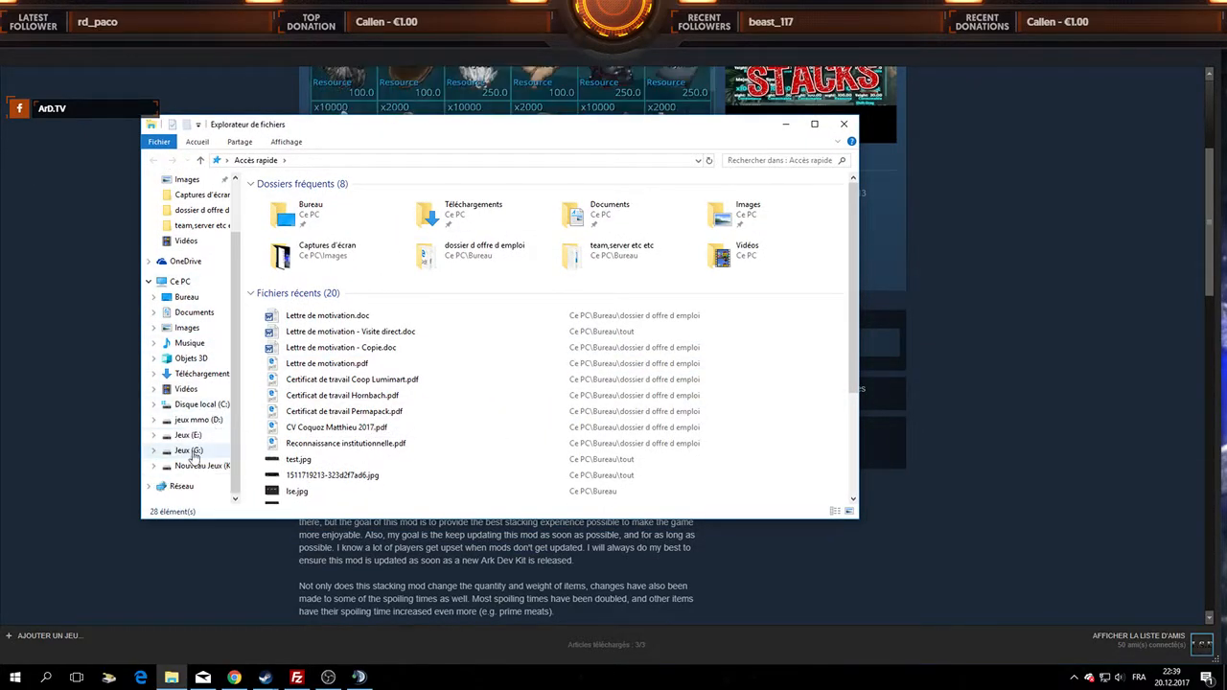
pyautogui.click(197, 466)
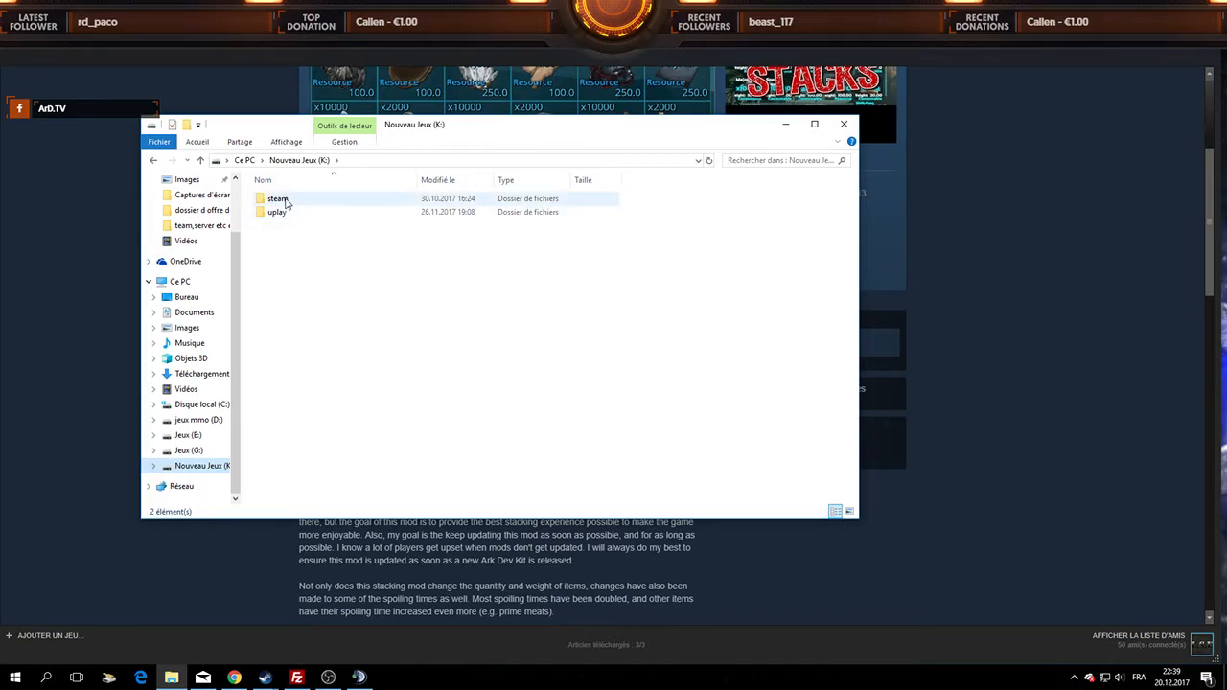
# - Browse the Jeux (G:) drive to steam\steamapps\common\ARK\ShooterGame\Content\Mods and search that folder for 761535755
pyautogui.click(189, 451)
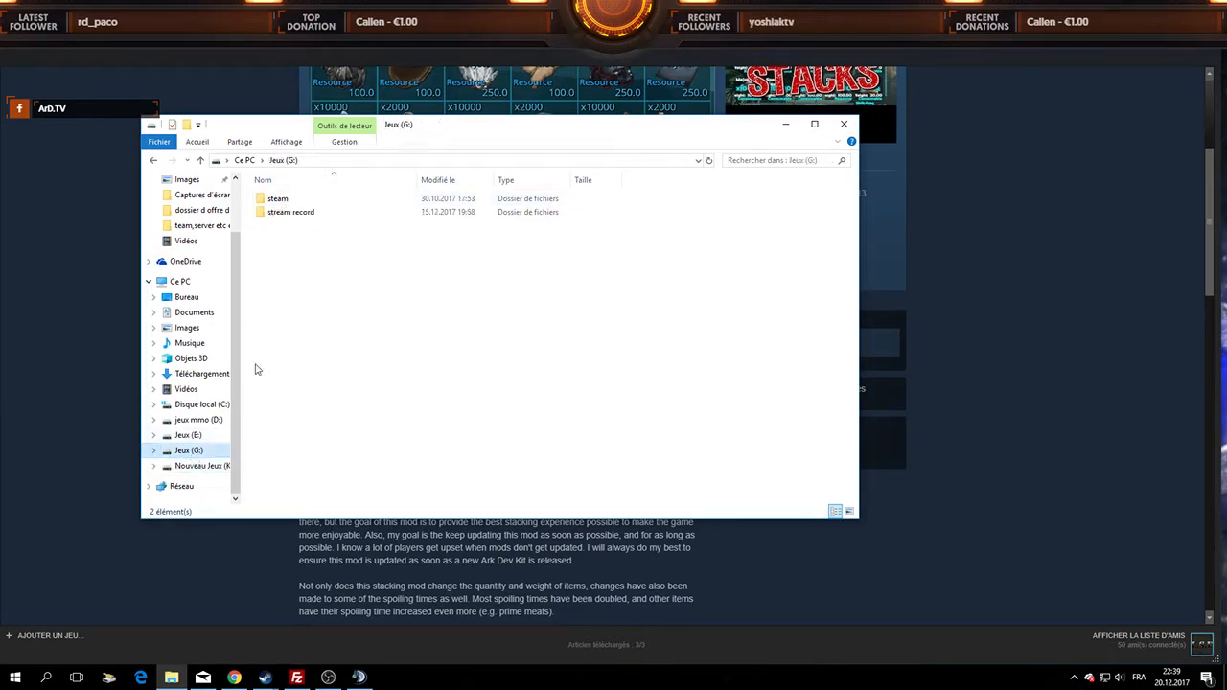
pyautogui.doubleClick(277, 199)
pyautogui.doubleClick(278, 201)
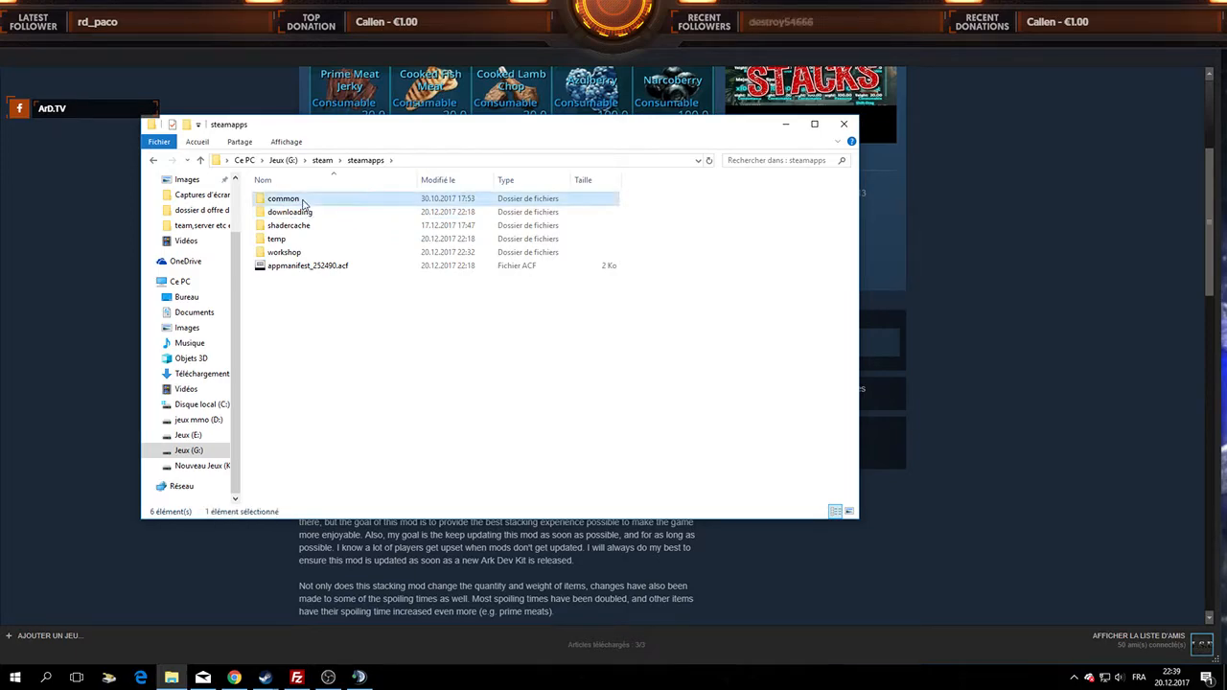
pyautogui.doubleClick(303, 201)
pyautogui.click(284, 199)
pyautogui.doubleClick(284, 200)
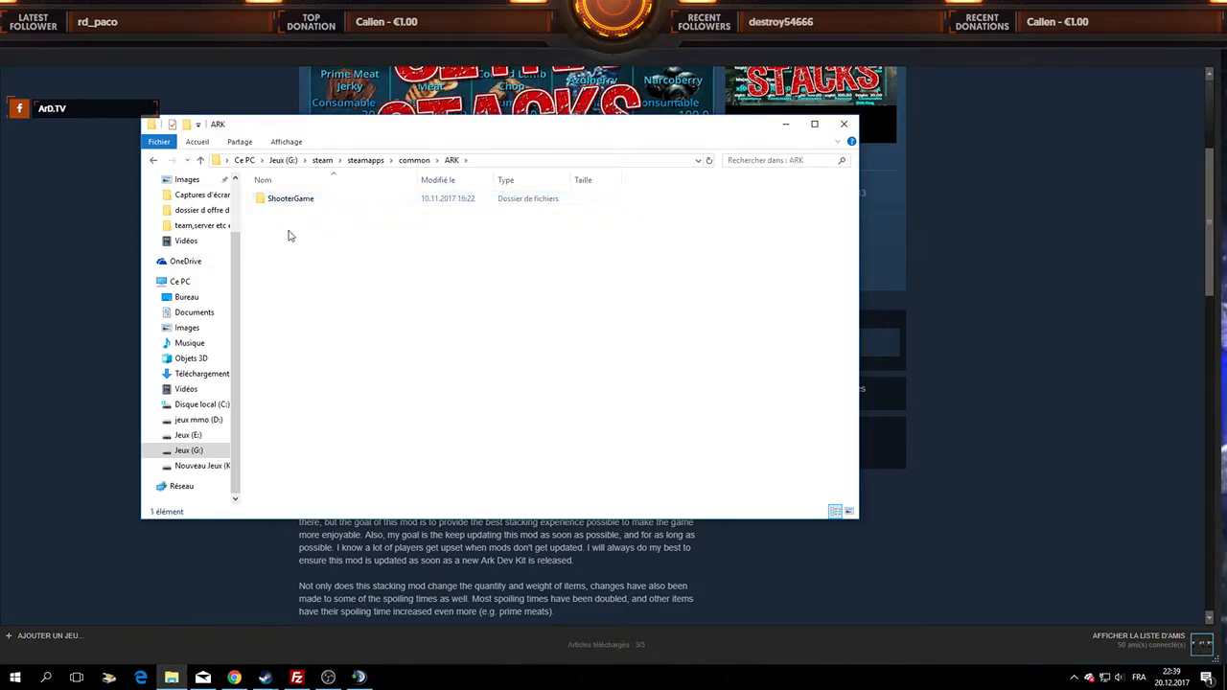
pyautogui.doubleClick(285, 201)
pyautogui.doubleClick(281, 201)
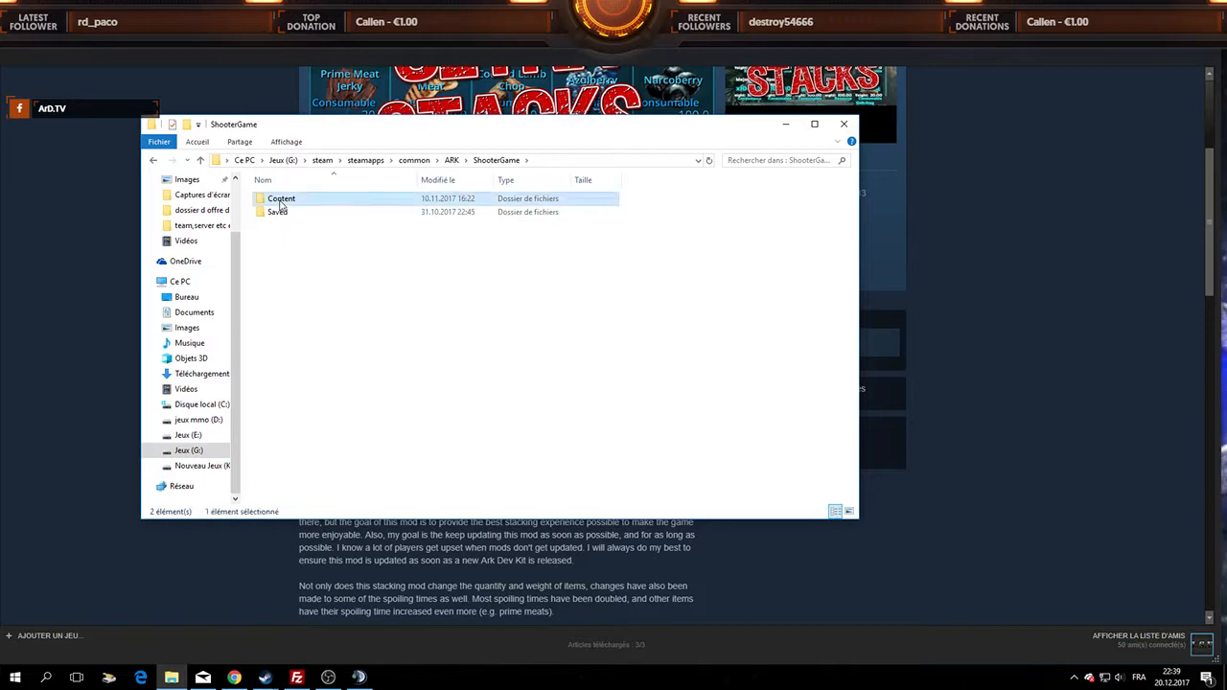
pyautogui.doubleClick(282, 200)
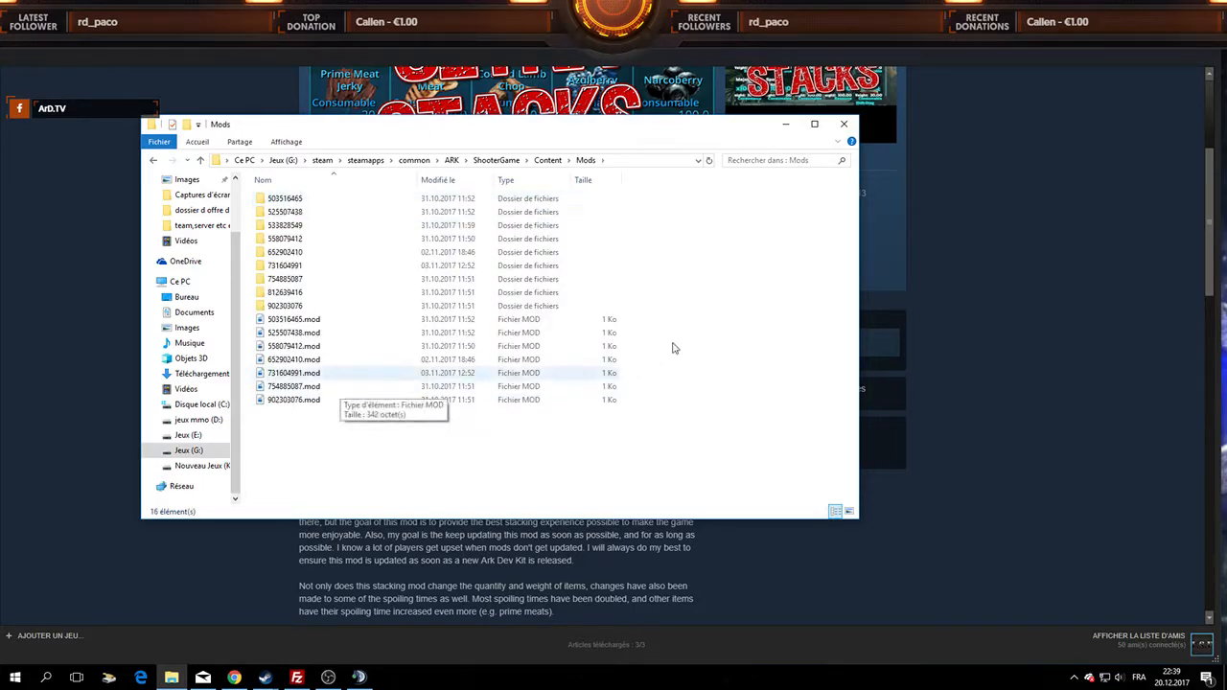
pyautogui.click(762, 160)
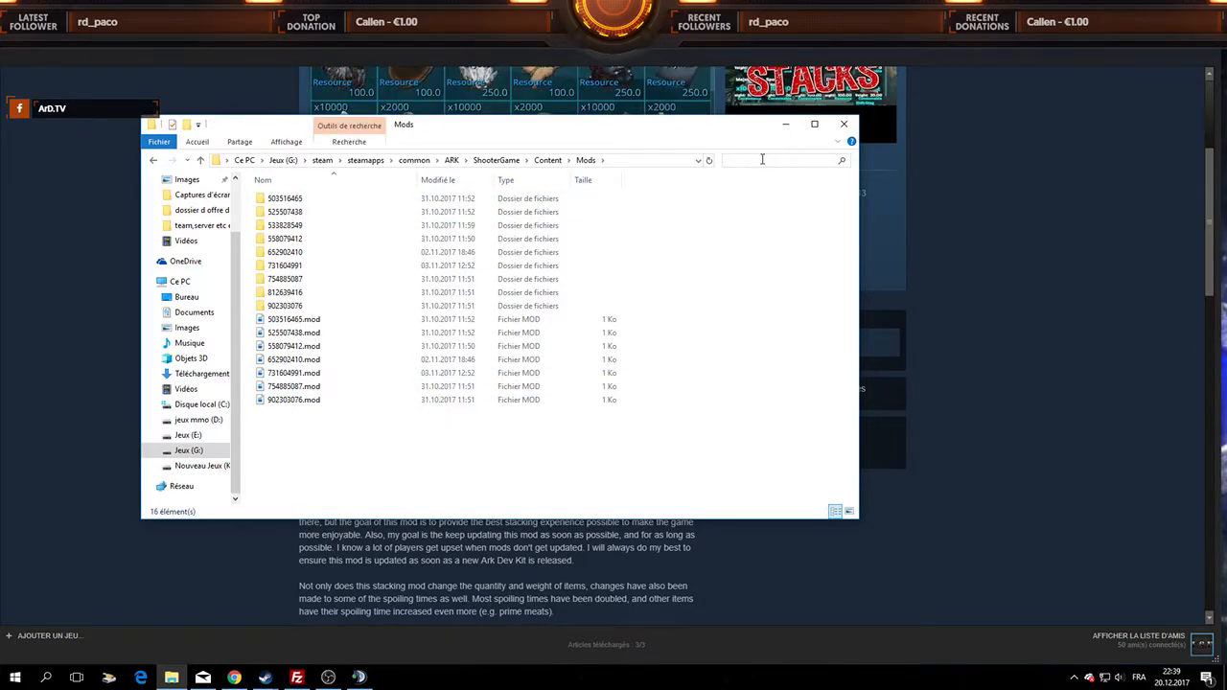
pyautogui.write('761535755')
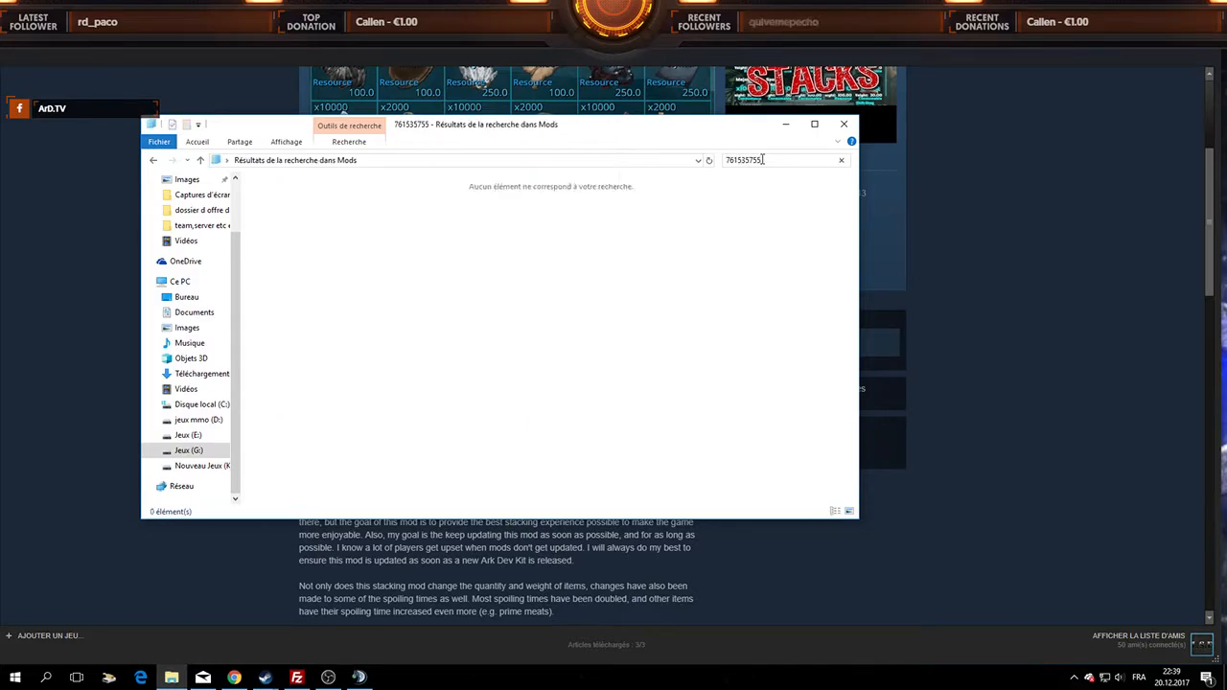
# - Browse the Nouveau Jeux (K:) drive to steam\steamapps\common\ARK\ShooterGame\Content\Mods
pyautogui.click(216, 466)
pyautogui.doubleClick(278, 199)
pyautogui.doubleClick(282, 198)
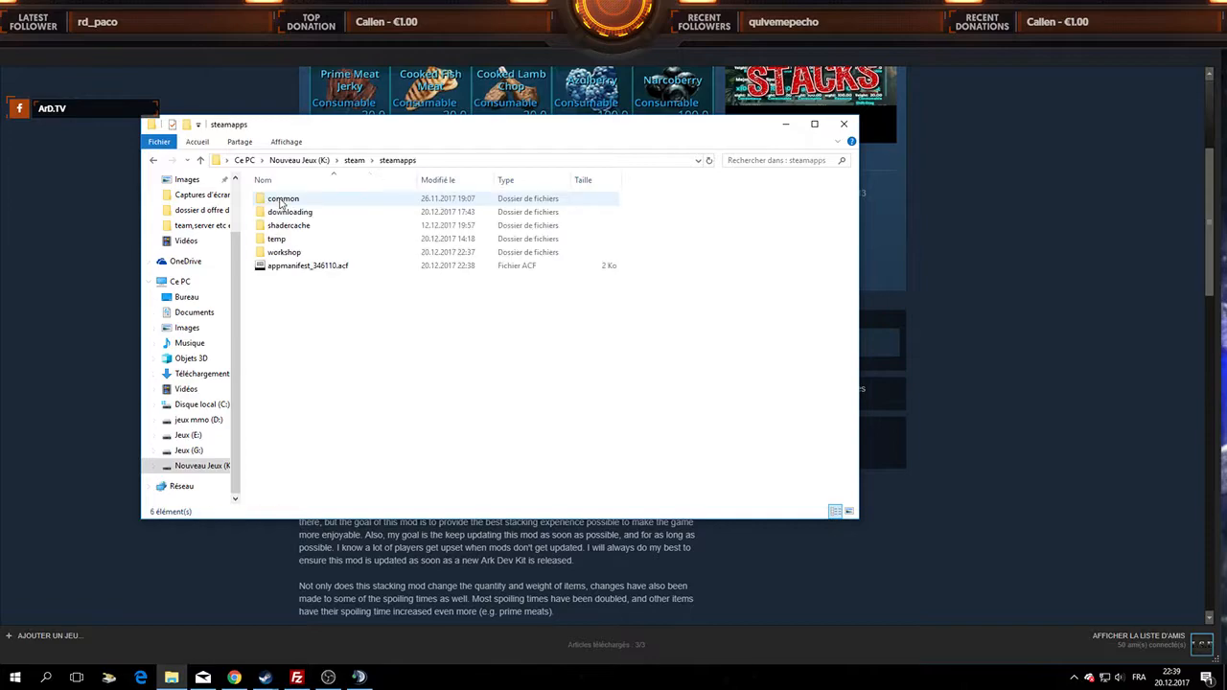
pyautogui.doubleClick(286, 202)
pyautogui.doubleClick(293, 201)
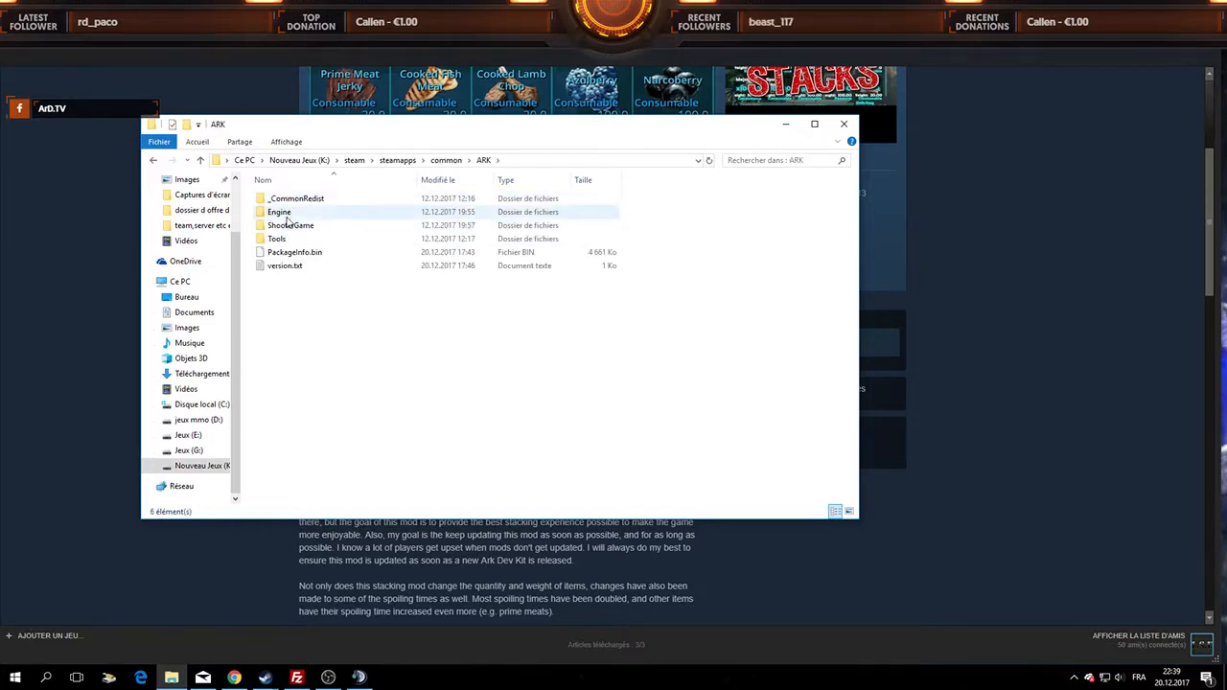
pyautogui.doubleClick(293, 224)
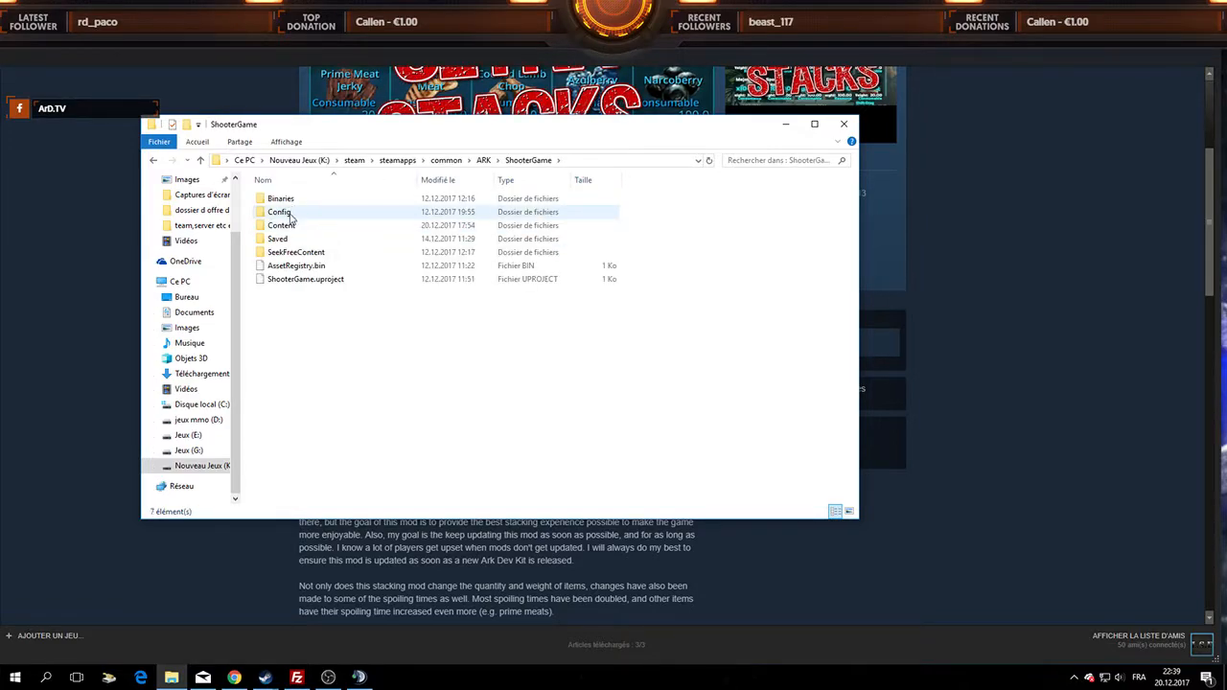
pyautogui.doubleClick(284, 224)
pyautogui.click(288, 306)
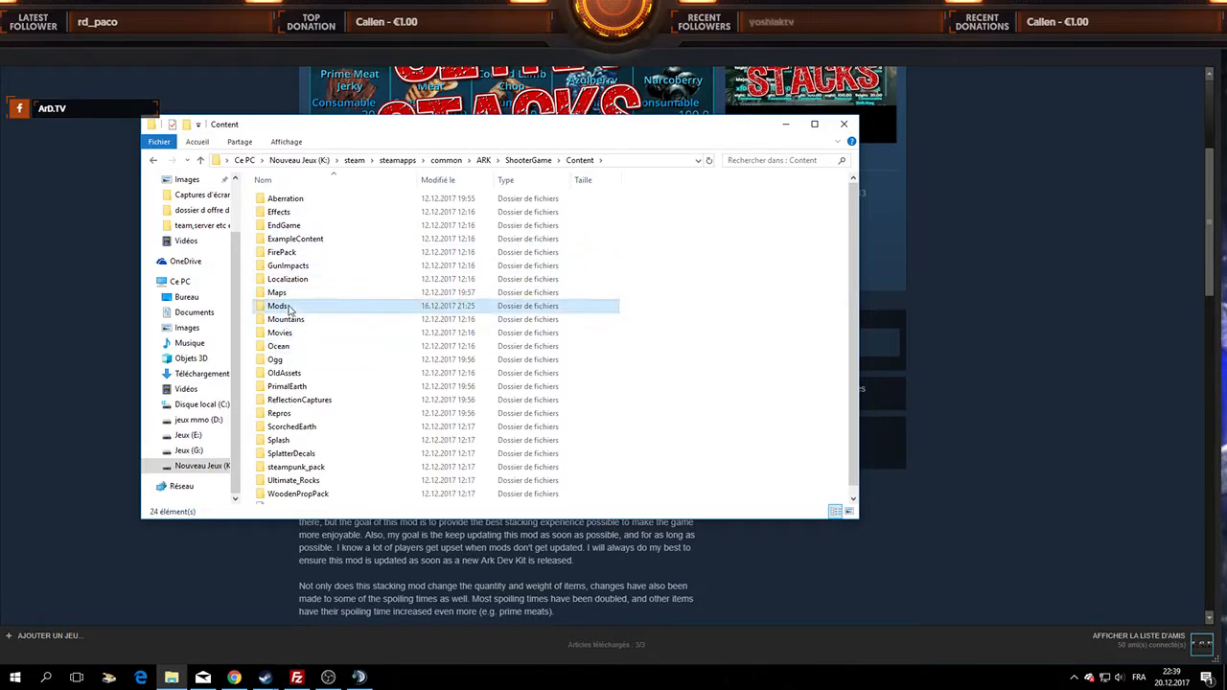
pyautogui.doubleClick(287, 306)
# - Search the Mods folder for 761535755 and select both the mod's folder and its .mod file
pyautogui.click(753, 160)
pyautogui.write('761535755')
pyautogui.moveTo(341, 280); pyautogui.dragTo(354, 184)
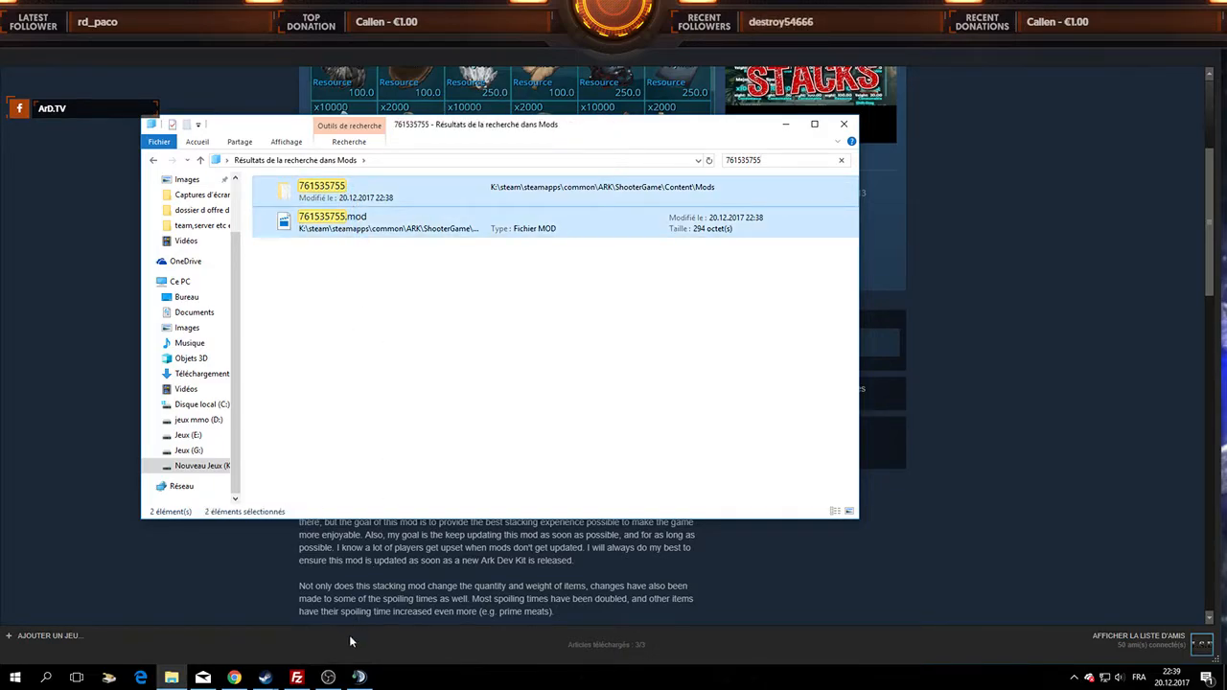
# - Switch to FileZilla and connect to the saved site "serveur ark" from the site manager
pyautogui.click(297, 677)
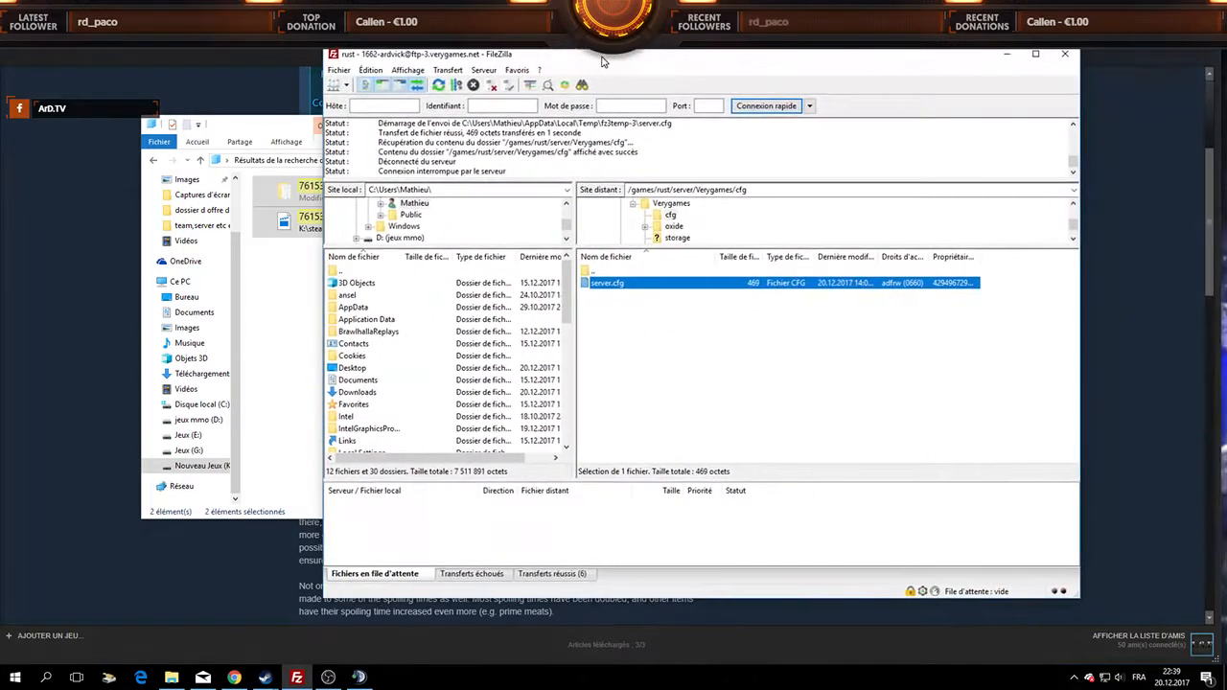
pyautogui.click(339, 70)
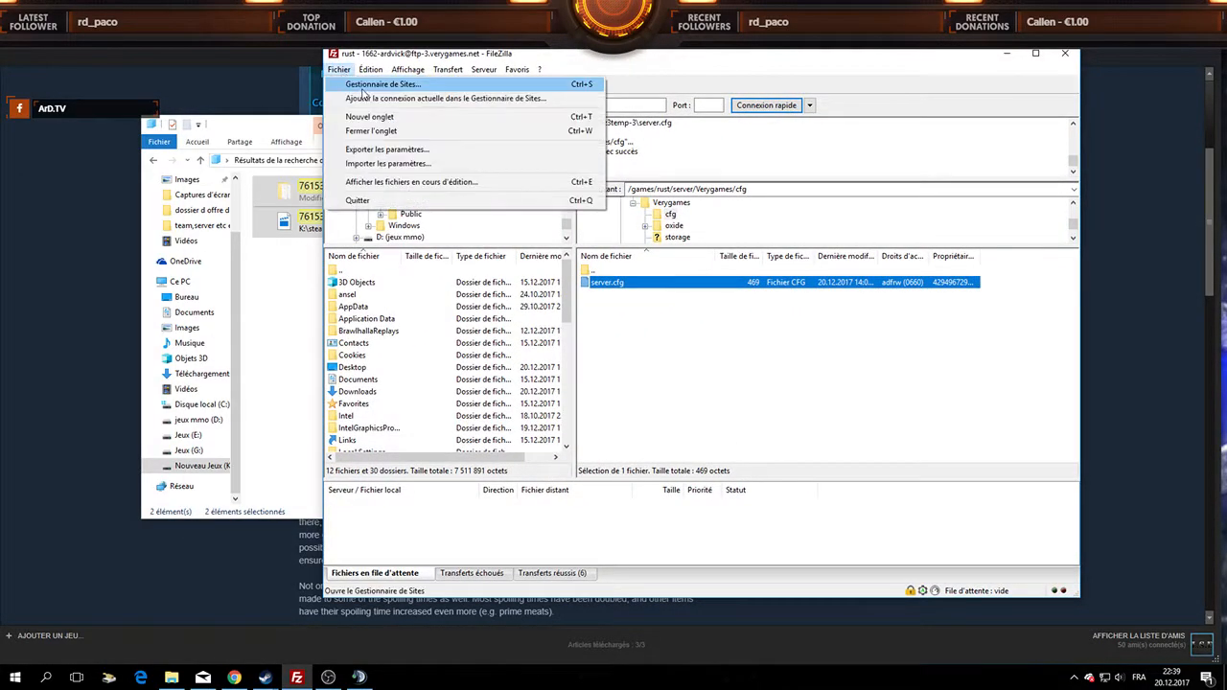
pyautogui.click(384, 89)
pyautogui.click(549, 239)
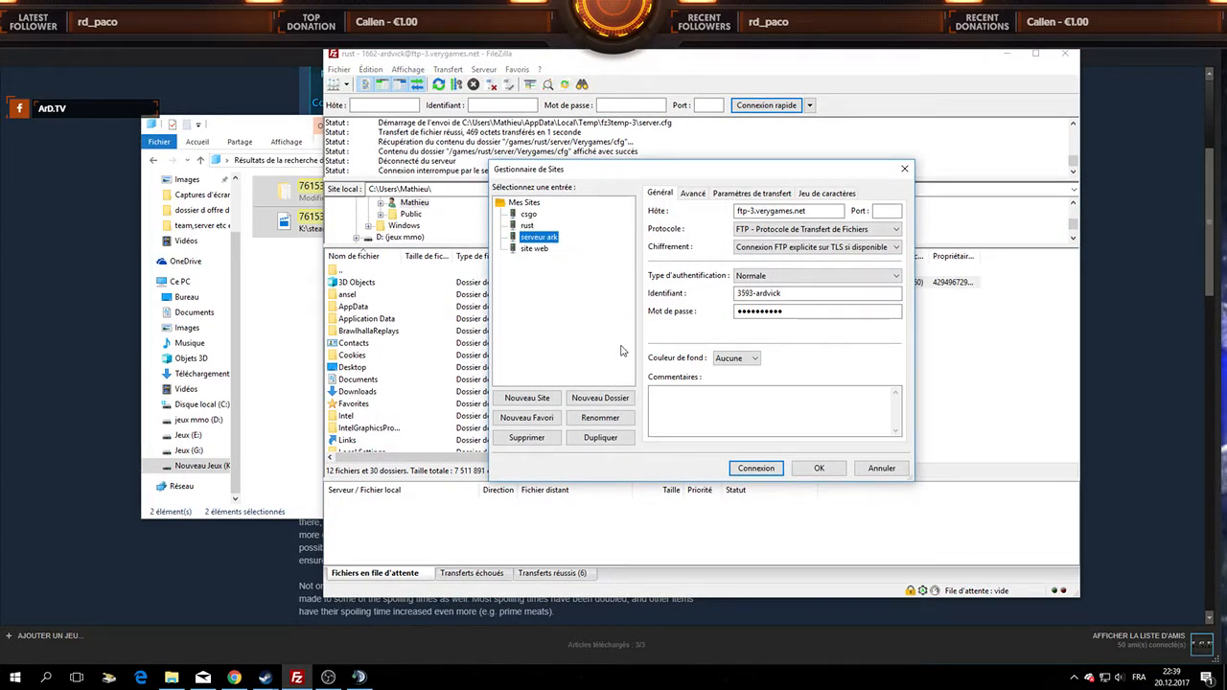
pyautogui.click(757, 464)
pyautogui.click(757, 361)
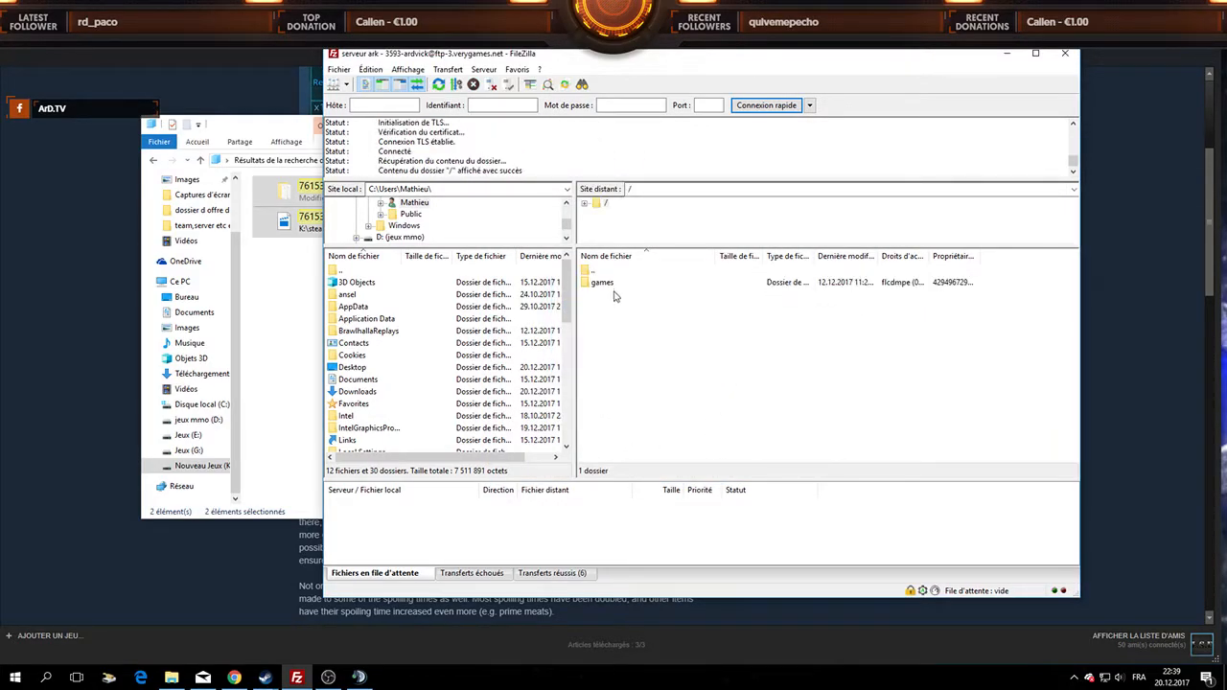
# - Open the remote folder /games/ark_se/ShooterGame/Content/Mods and place the FileZilla window beside the selected mod files
pyautogui.doubleClick(615, 284)
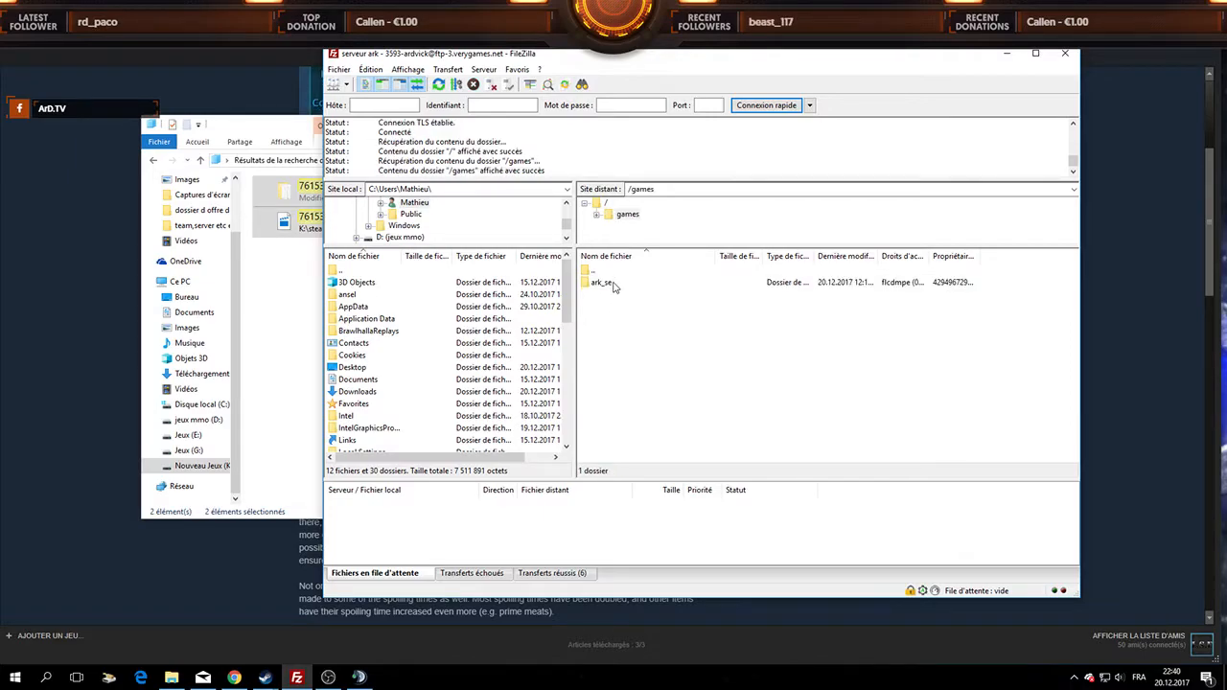
pyautogui.doubleClick(605, 282)
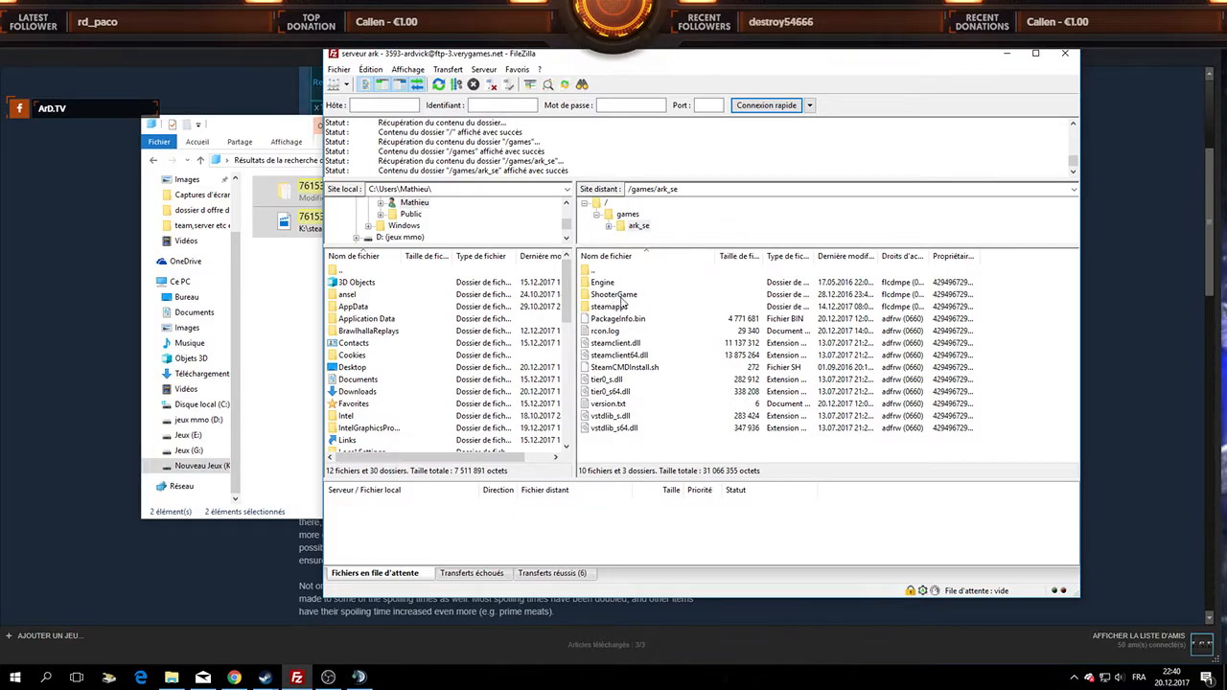
pyautogui.doubleClick(624, 296)
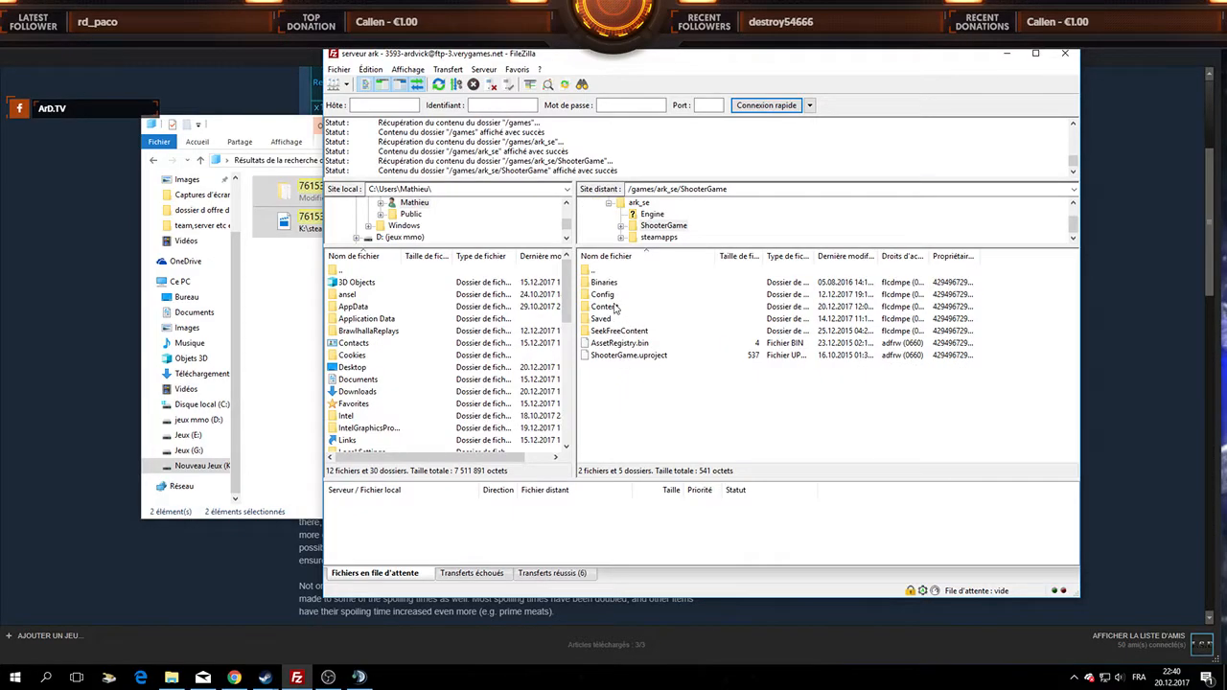
pyautogui.click(614, 308)
pyautogui.doubleClick(614, 308)
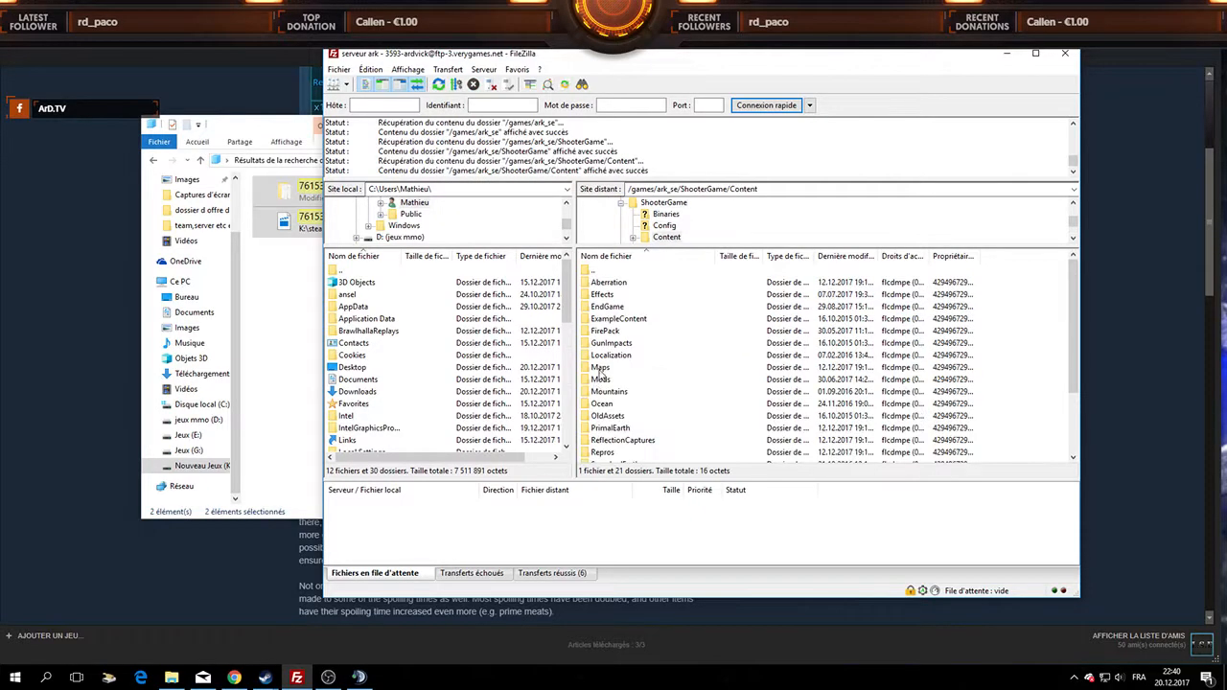
pyautogui.doubleClick(601, 379)
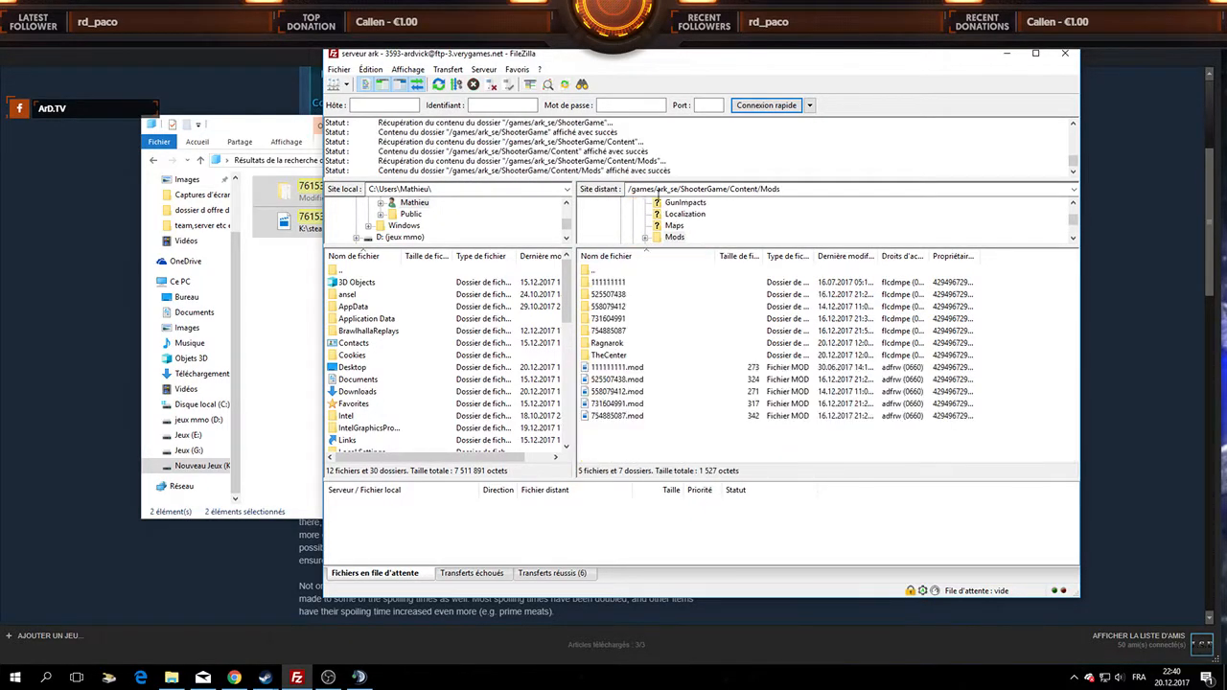
pyautogui.moveTo(614, 53); pyautogui.dragTo(820, 37)
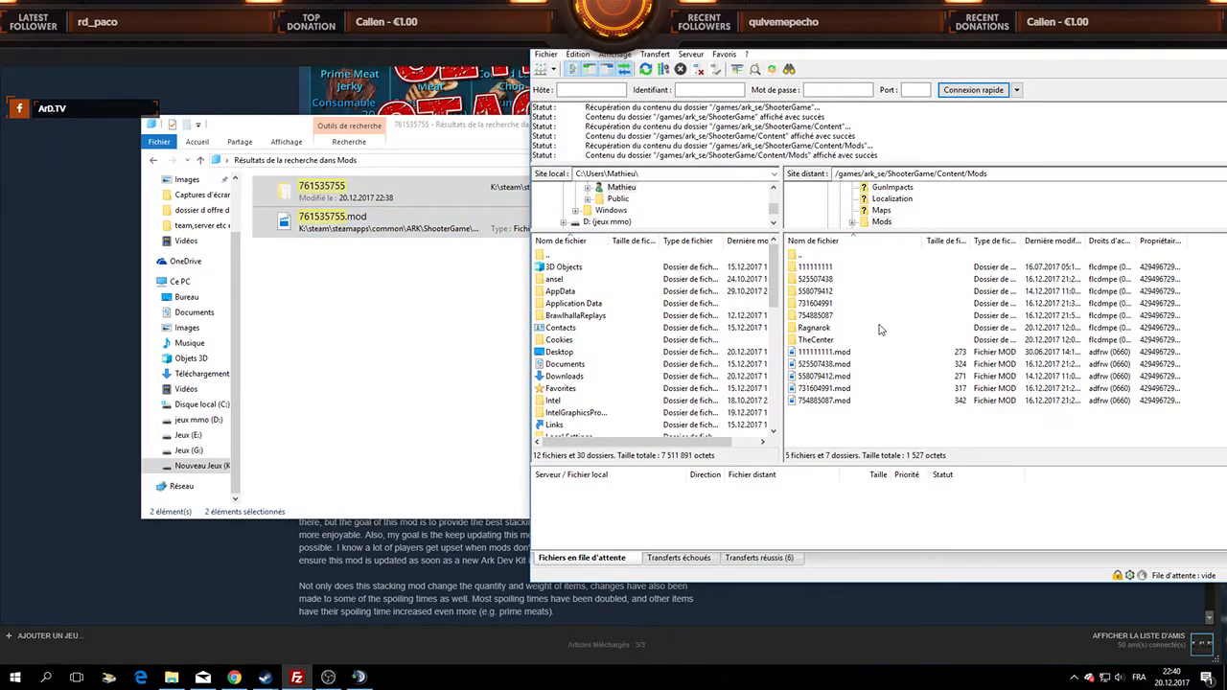
# - Switch to the VeryGames panel in Chrome and append 761535755 to the Workshop mod ID list in the server's configuration
pyautogui.click(233, 664)
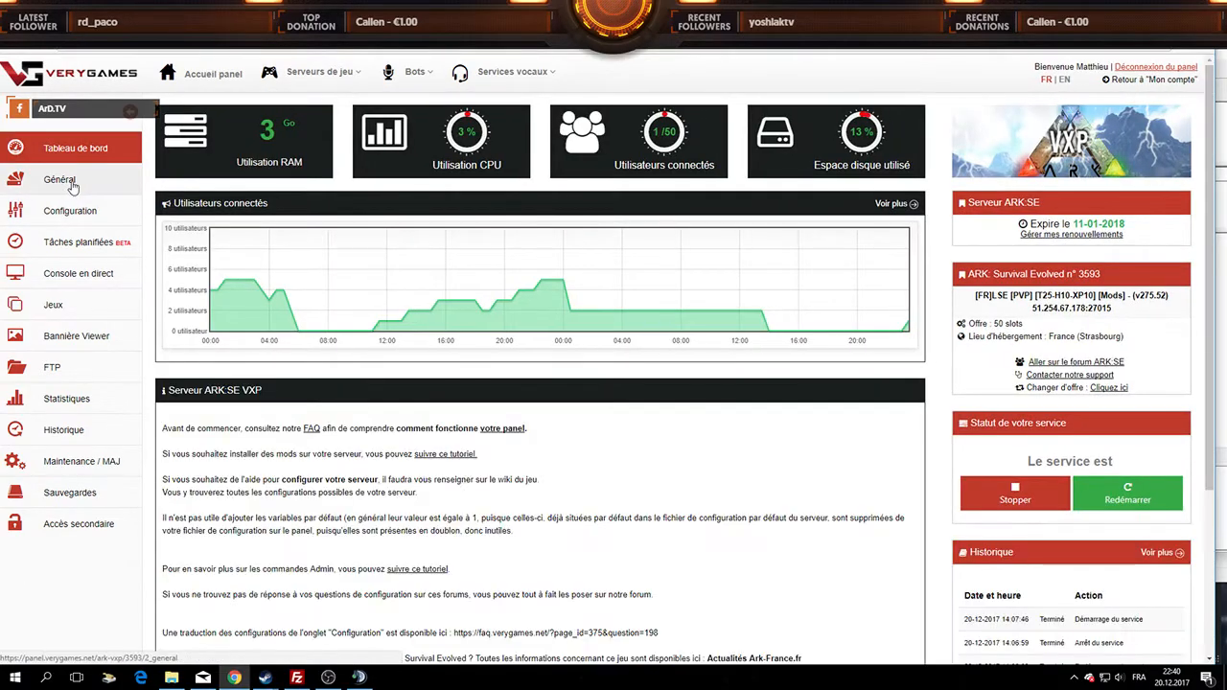
pyautogui.click(65, 210)
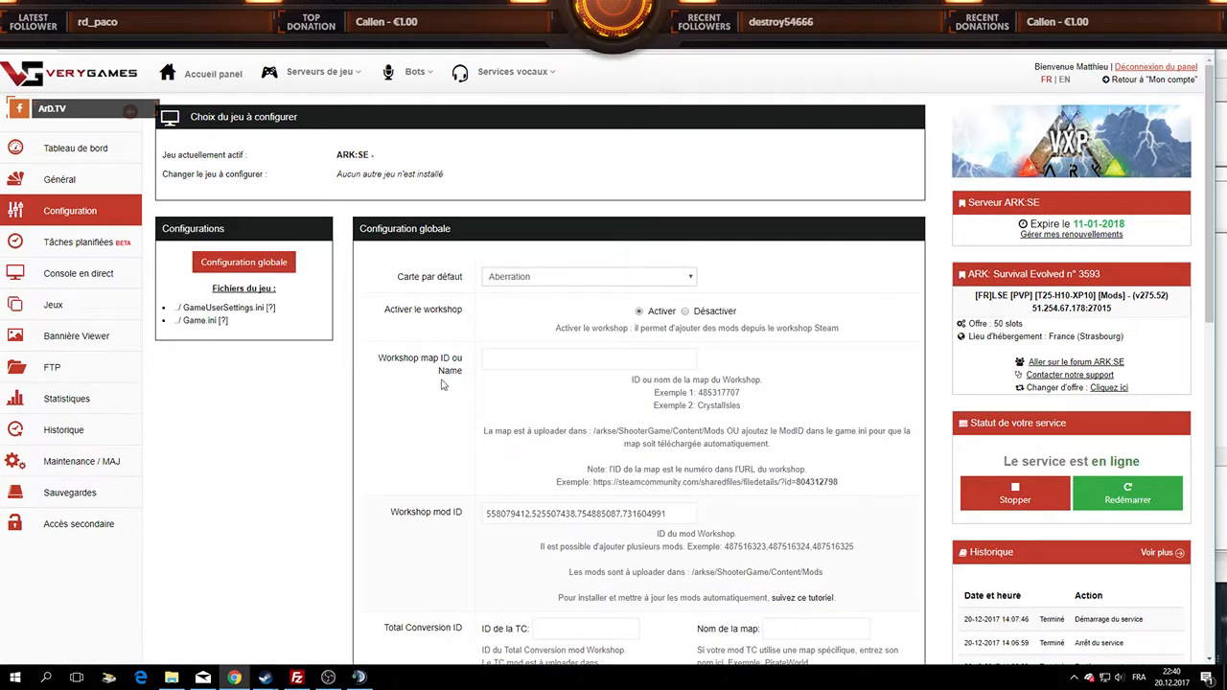
pyautogui.scroll(-1, 686, 396)
pyautogui.scroll(-1, 686, 396)
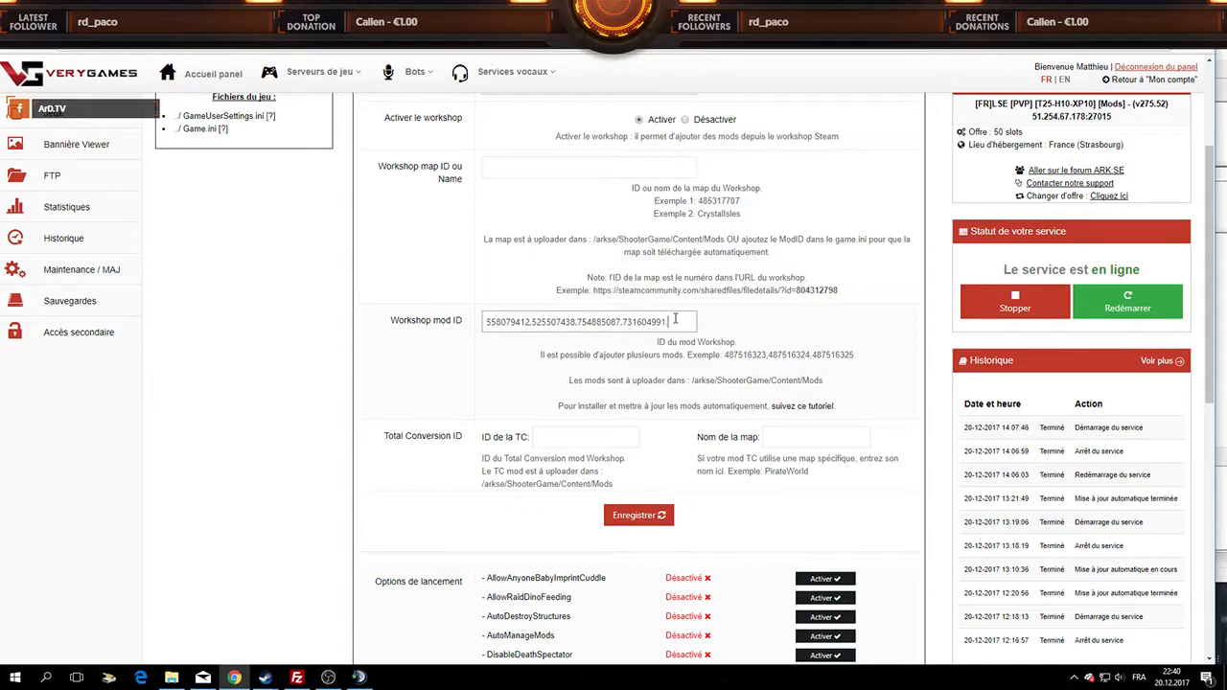
pyautogui.write('761535755')
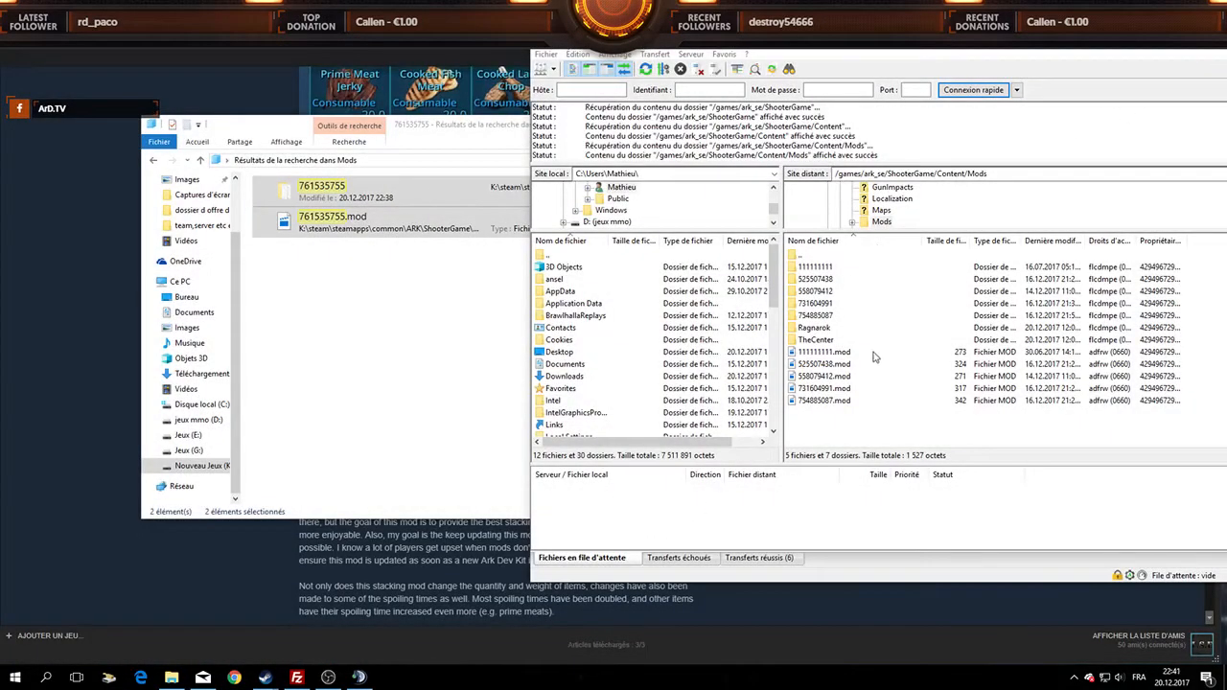
# - Back in FileZilla, examine the contents of the remote mod folders 731604991 and 558079412
pyautogui.click(838, 367)
pyautogui.click(821, 305)
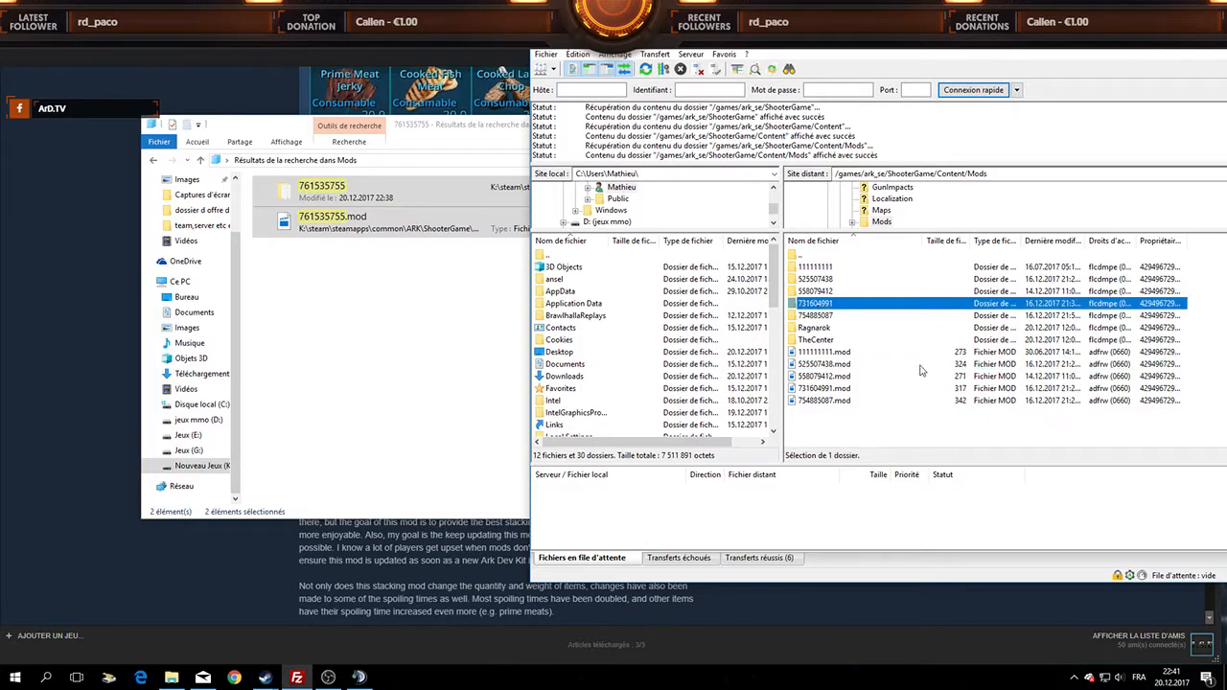
pyautogui.doubleClick(823, 305)
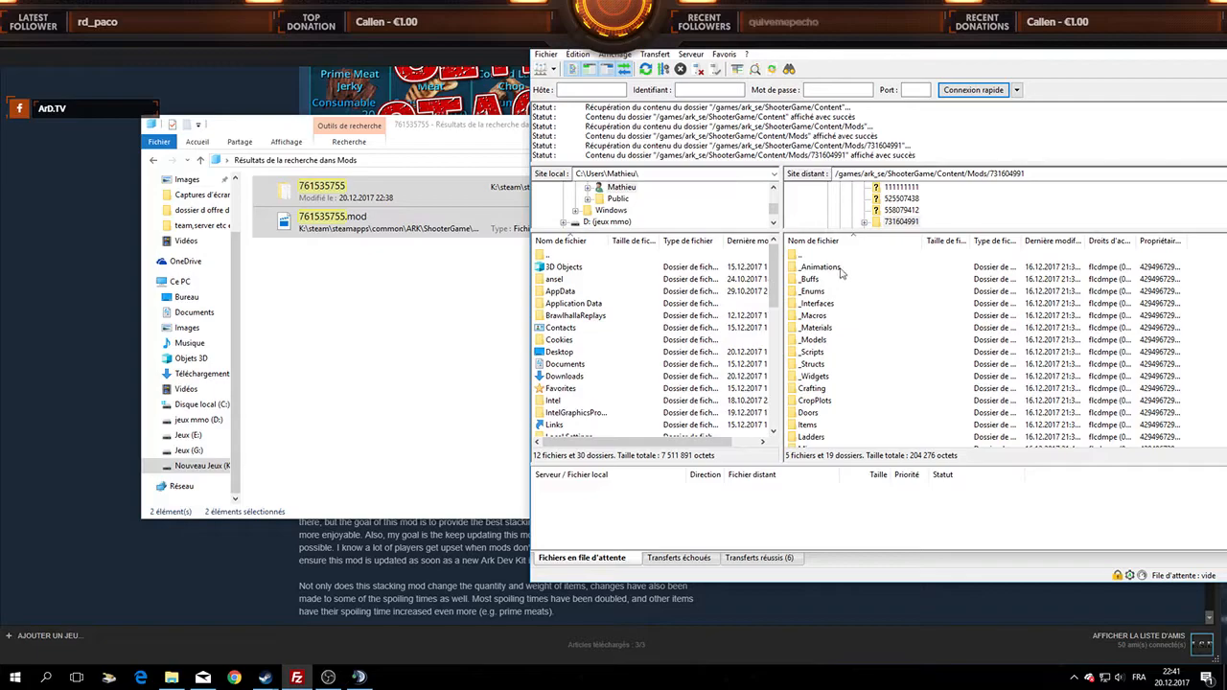
pyautogui.doubleClick(822, 255)
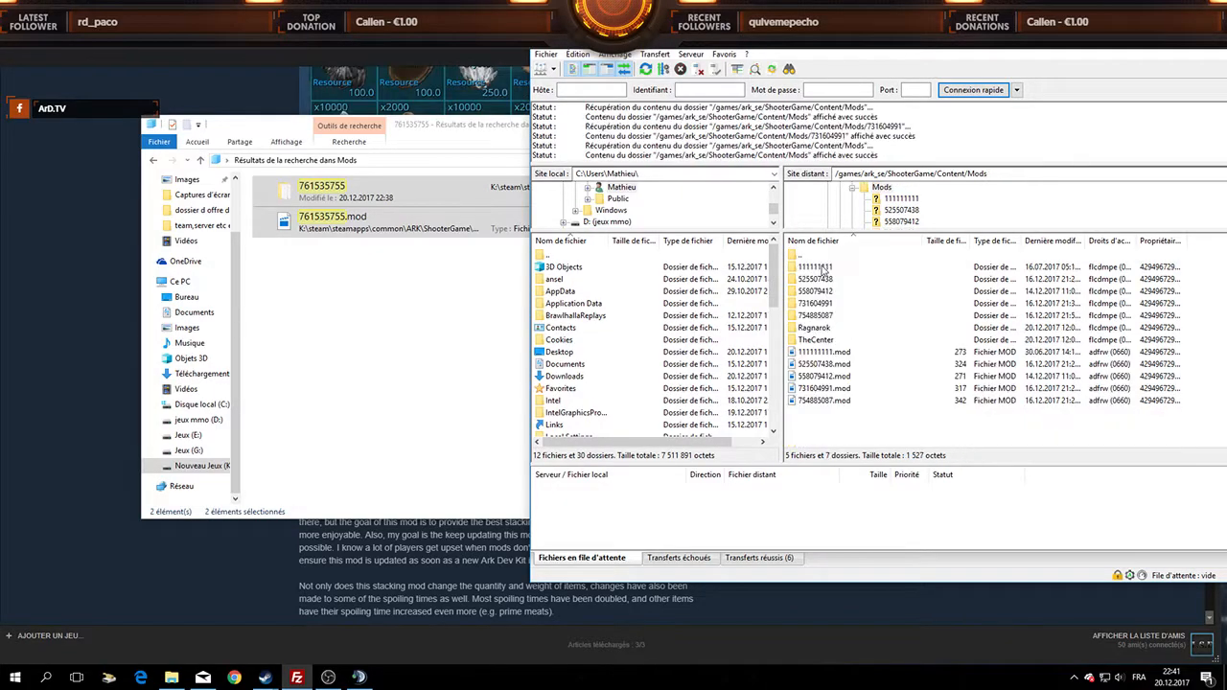
pyautogui.doubleClick(831, 293)
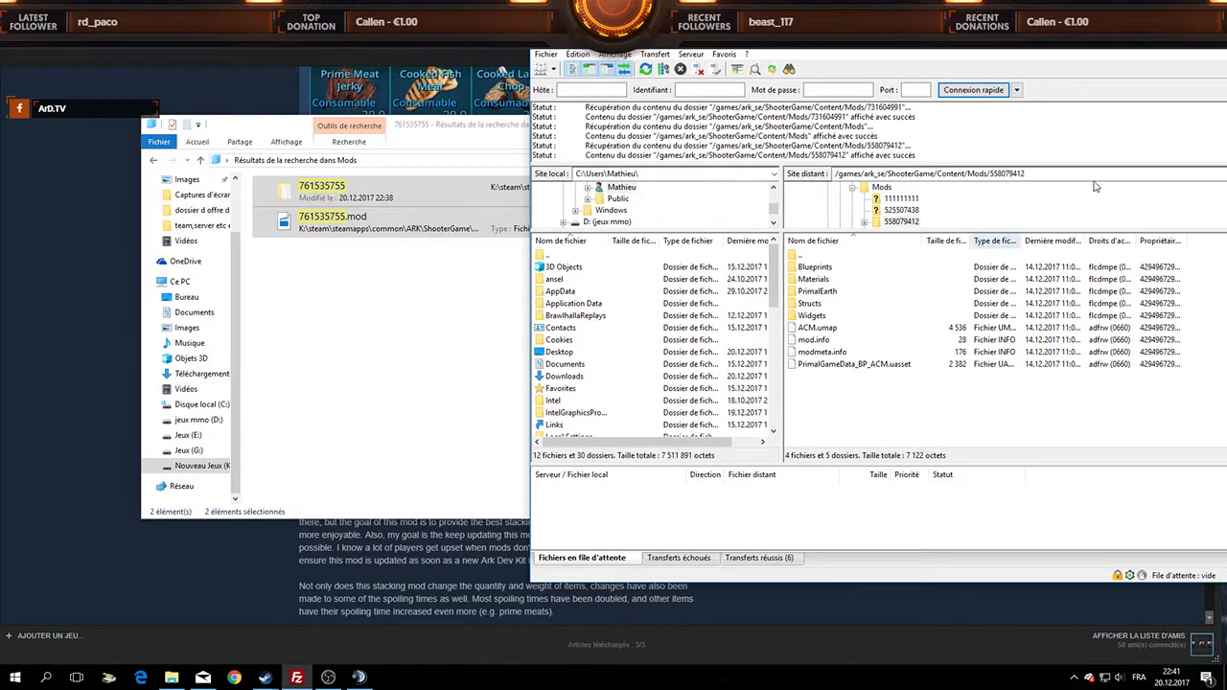
# - Move the FileZilla window back over the desktop and try to quit the program, declining the first confirmation and requesting again
pyautogui.moveTo(1138, 40); pyautogui.dragTo(850, 58)
pyautogui.click(988, 59)
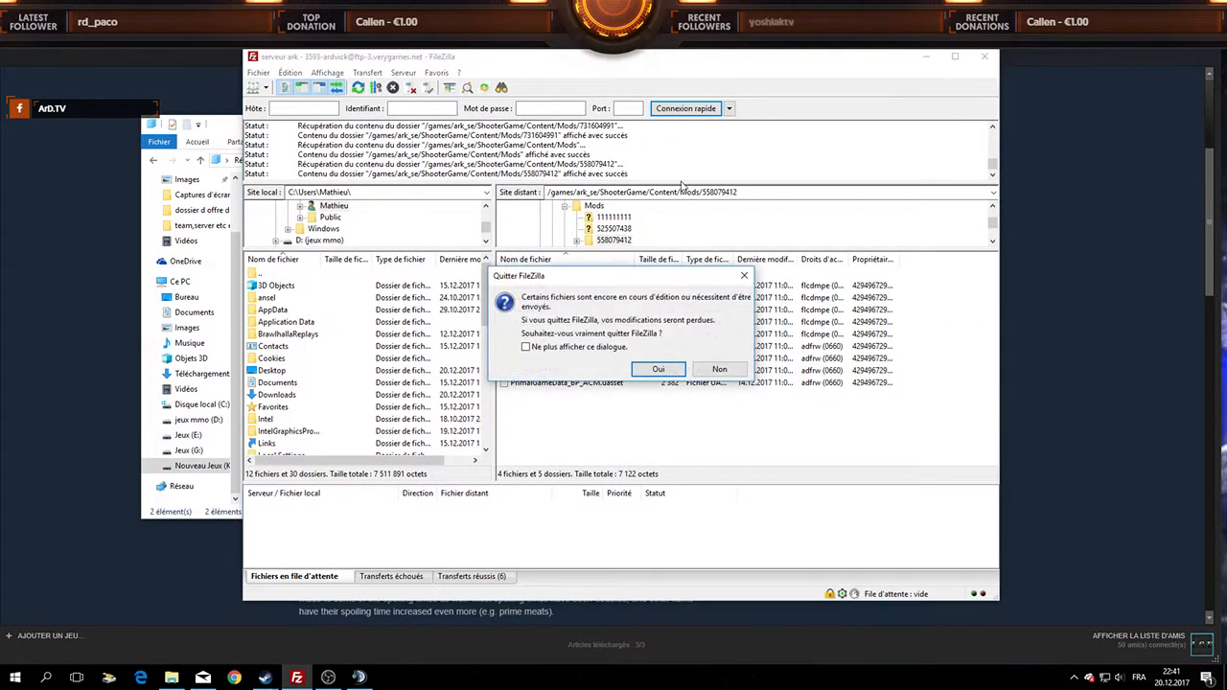
pyautogui.click(721, 370)
pyautogui.click(984, 56)
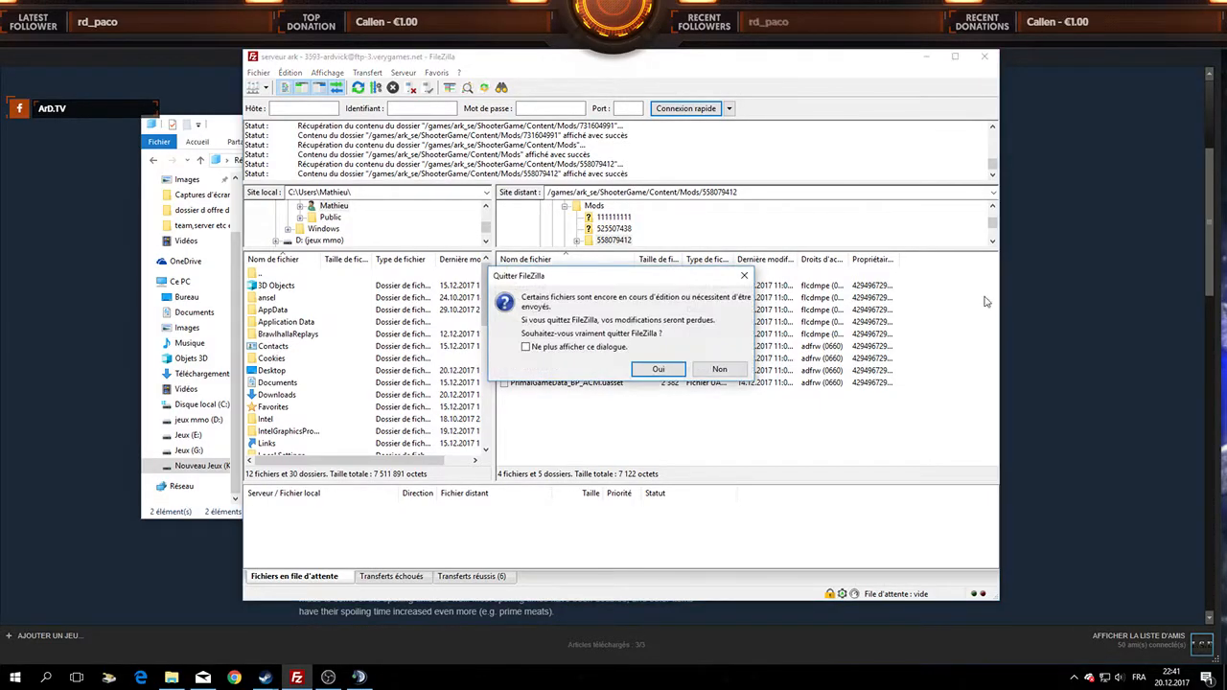